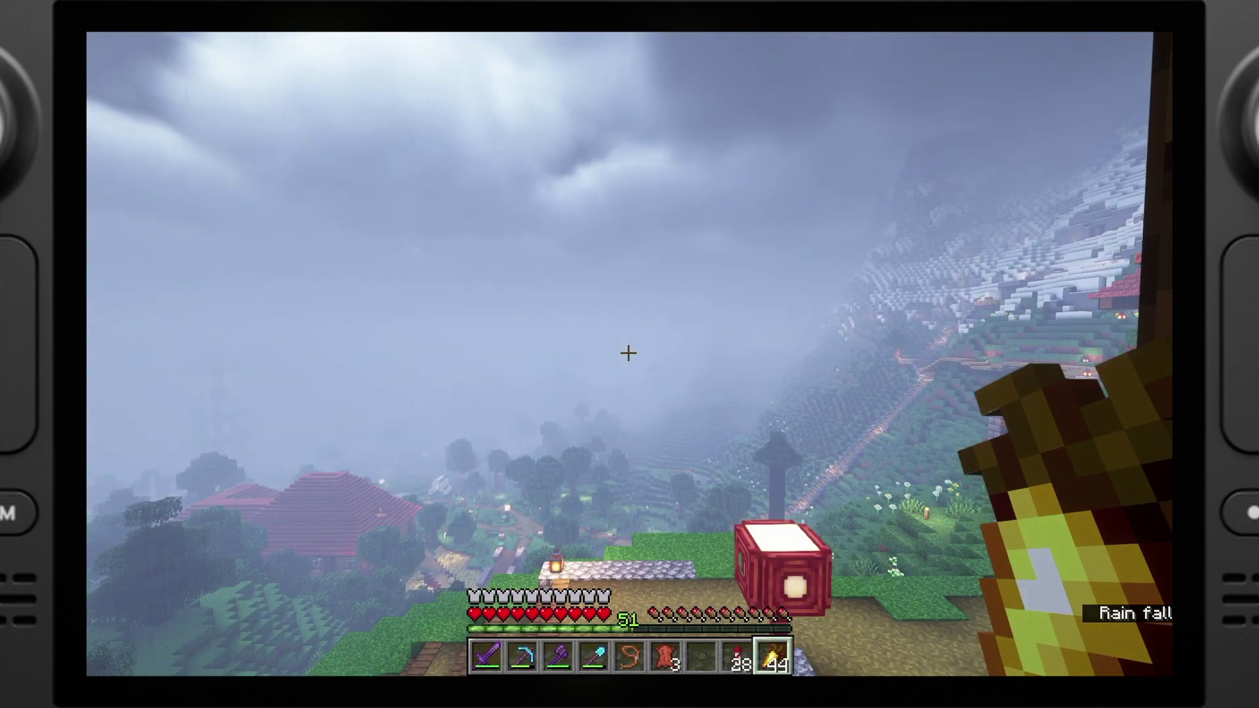
Open the Minecraft page from Discover's Games list and install it
key("F5")
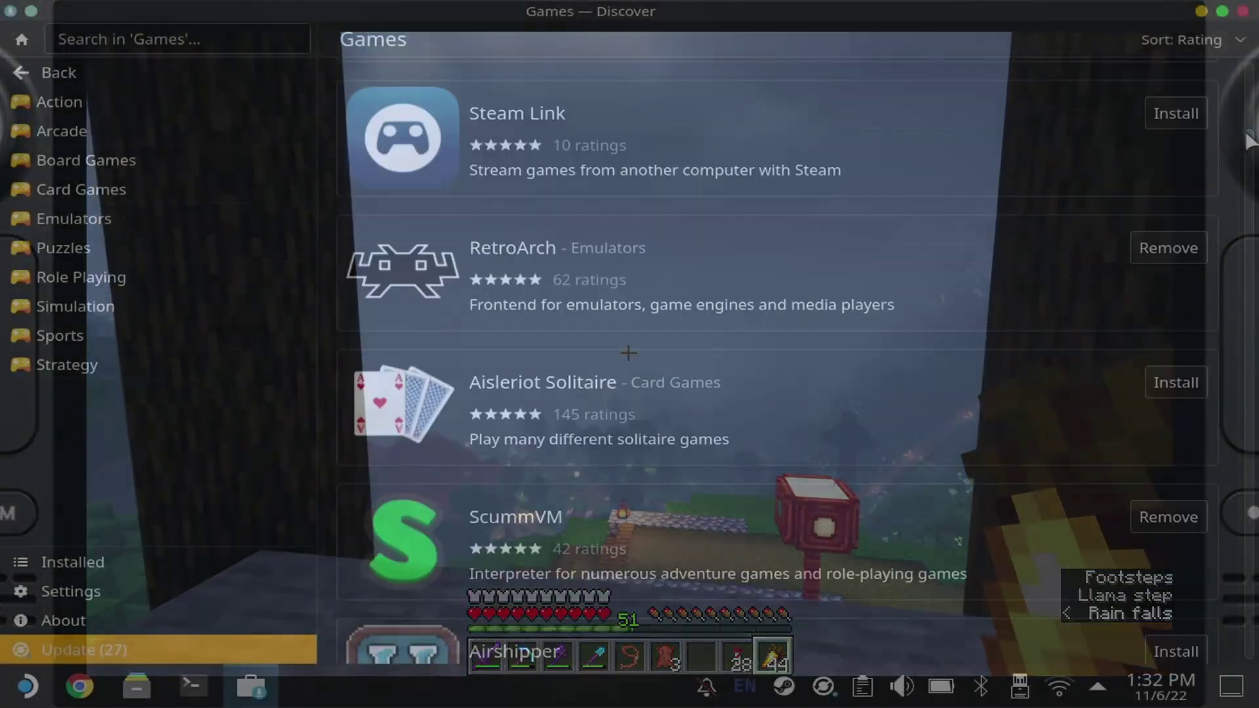
scroll(774, 367, "up", 2)
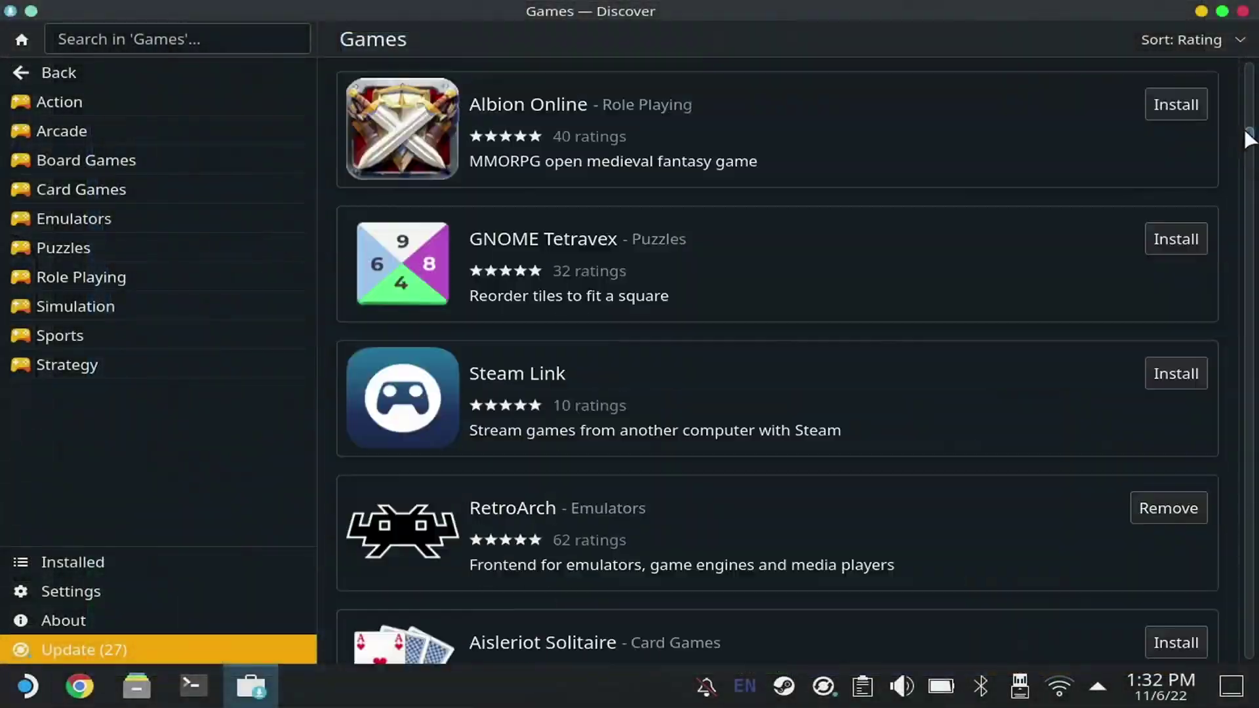
scroll(774, 367, "down", 5)
left_click(893, 496)
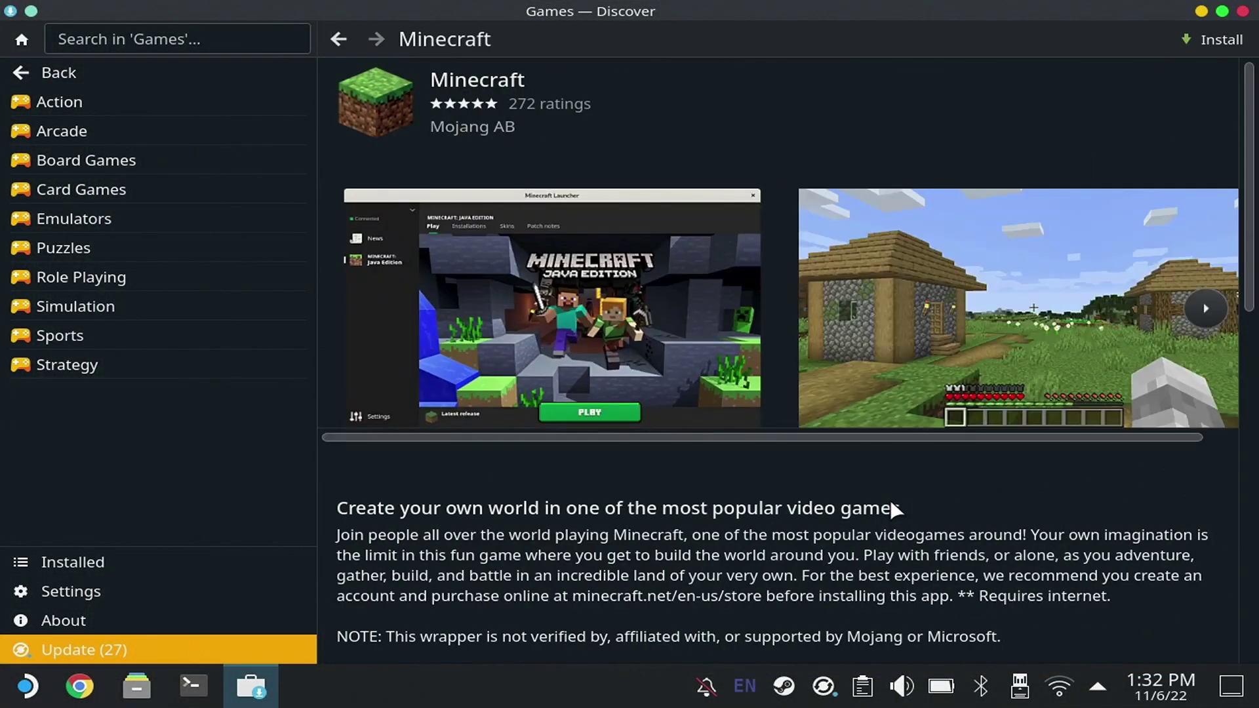
left_click(1204, 40)
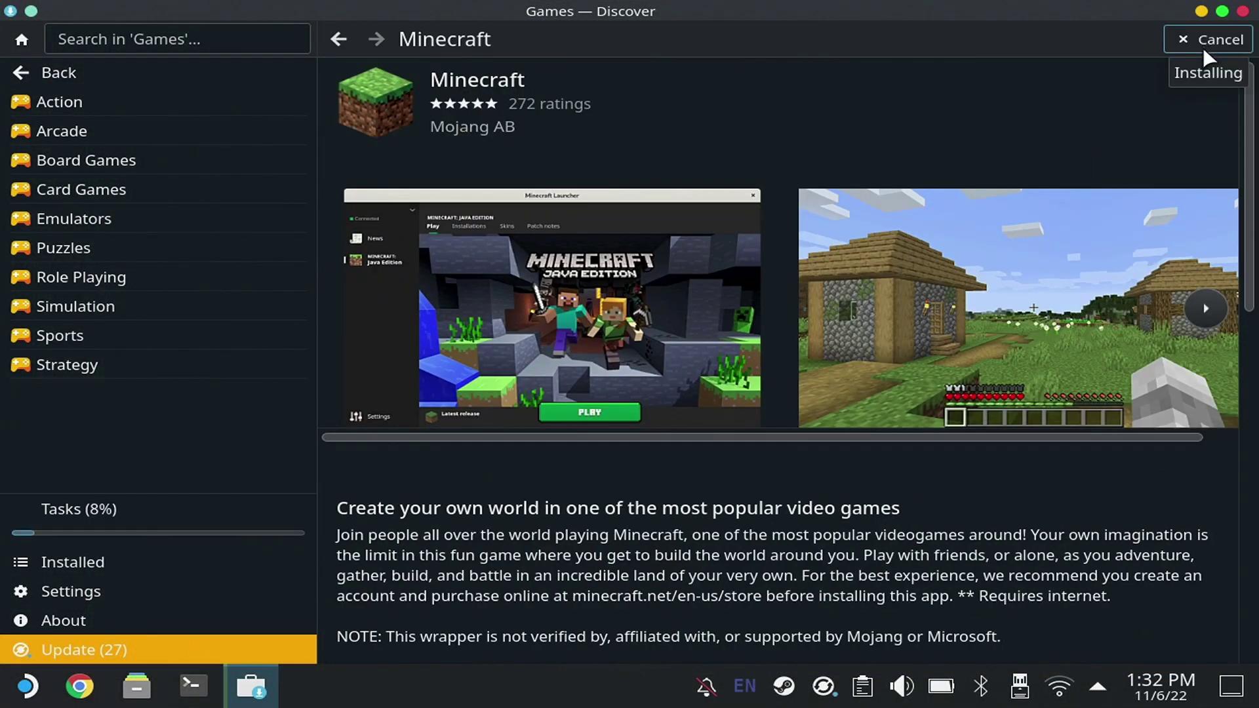
Scroll through Minecraft's reviews, then uninstall it
scroll(1234, 377, "down", 6)
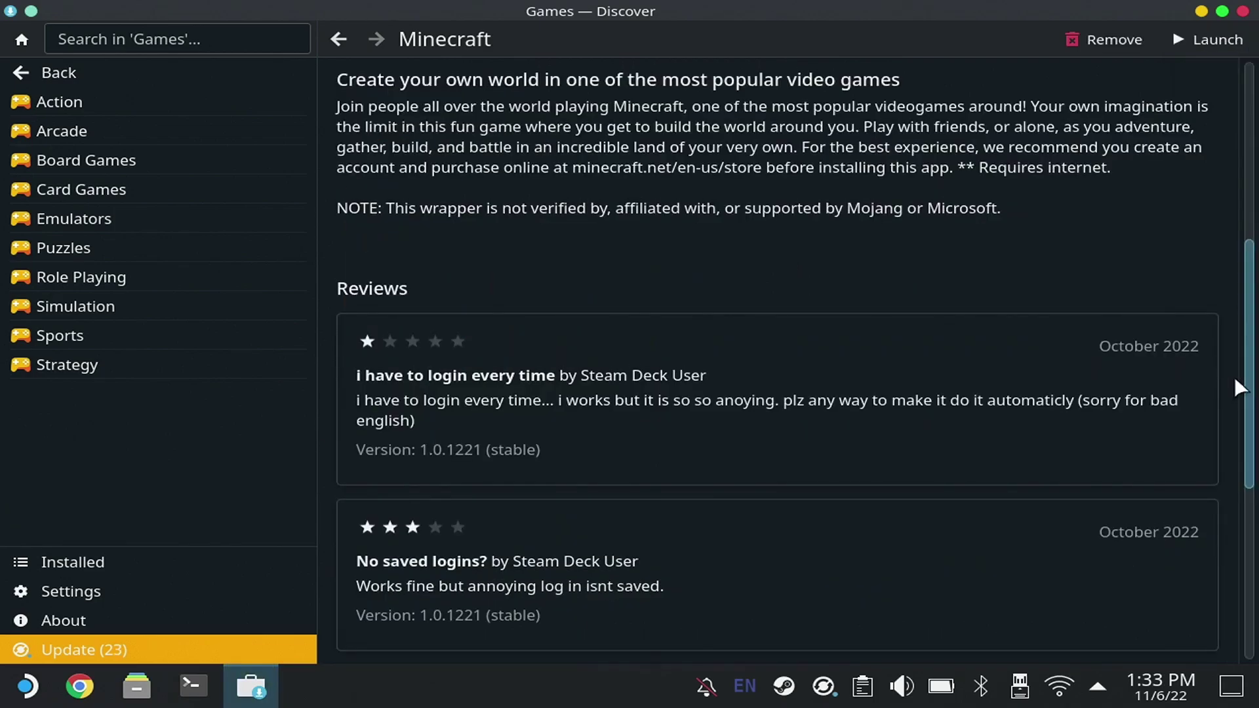
scroll(1234, 374, "up", 1)
scroll(1235, 372, "down", 4)
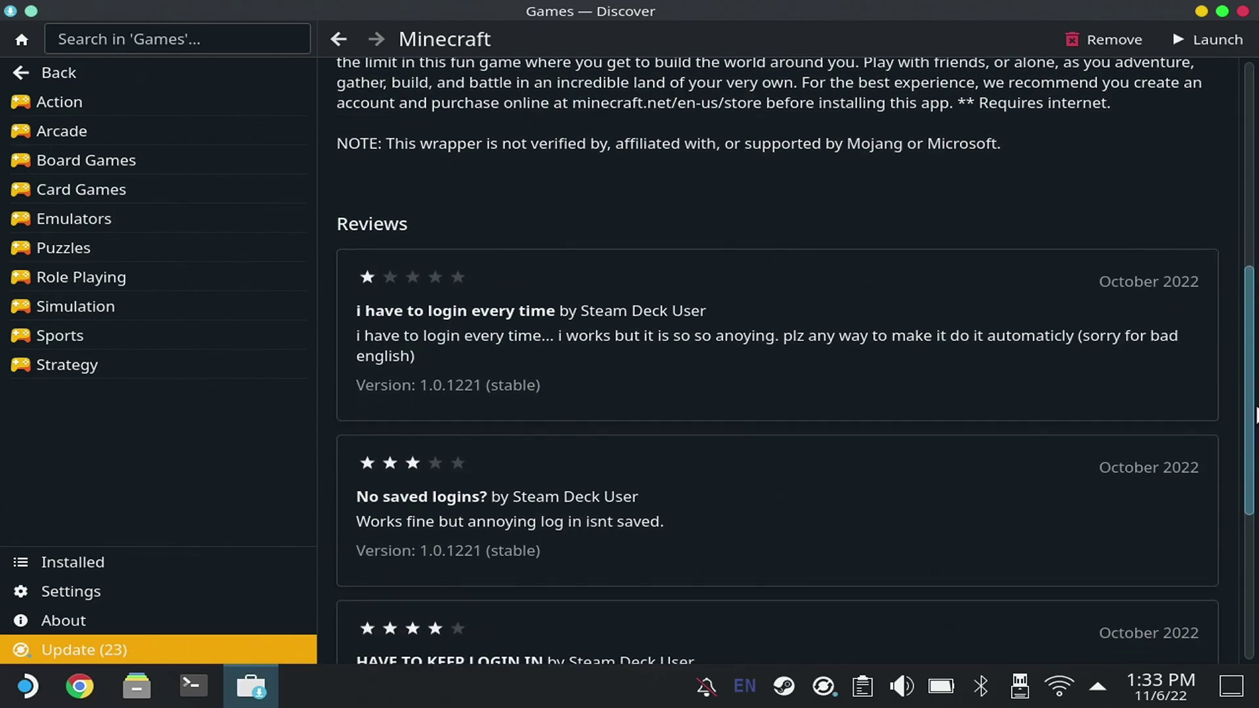
left_click_drag(1250, 491, 1236, 164)
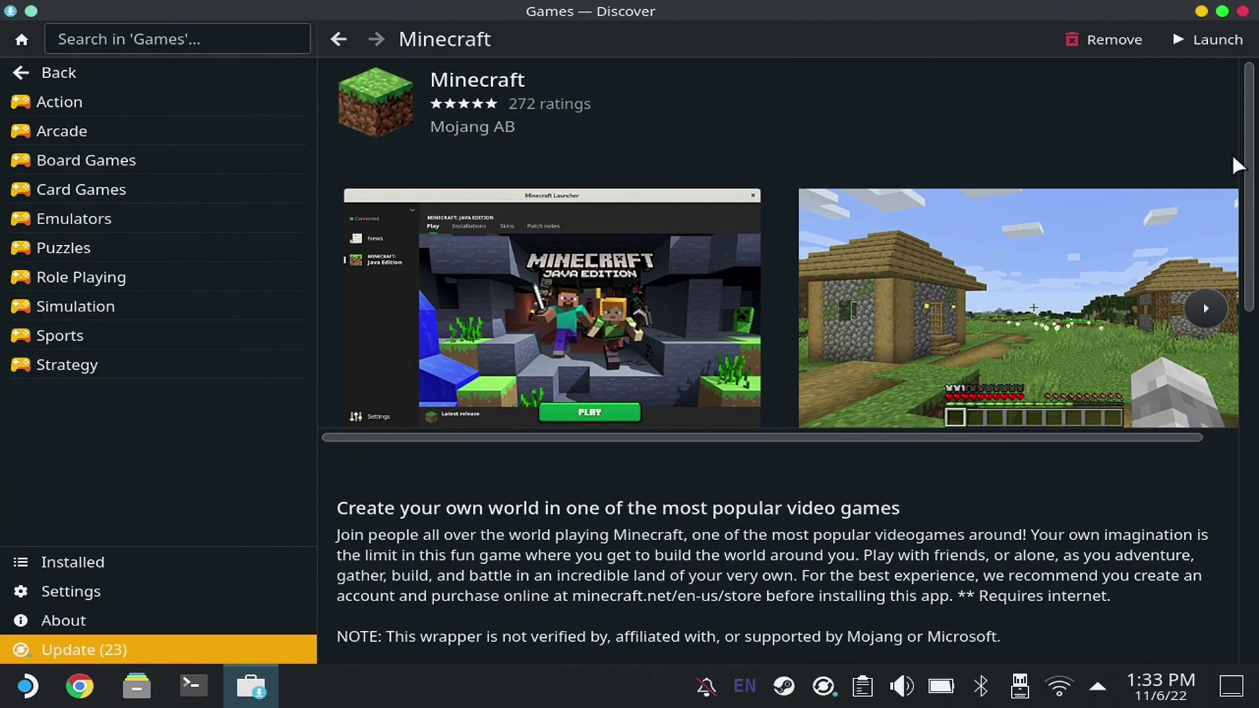
left_click(1102, 38)
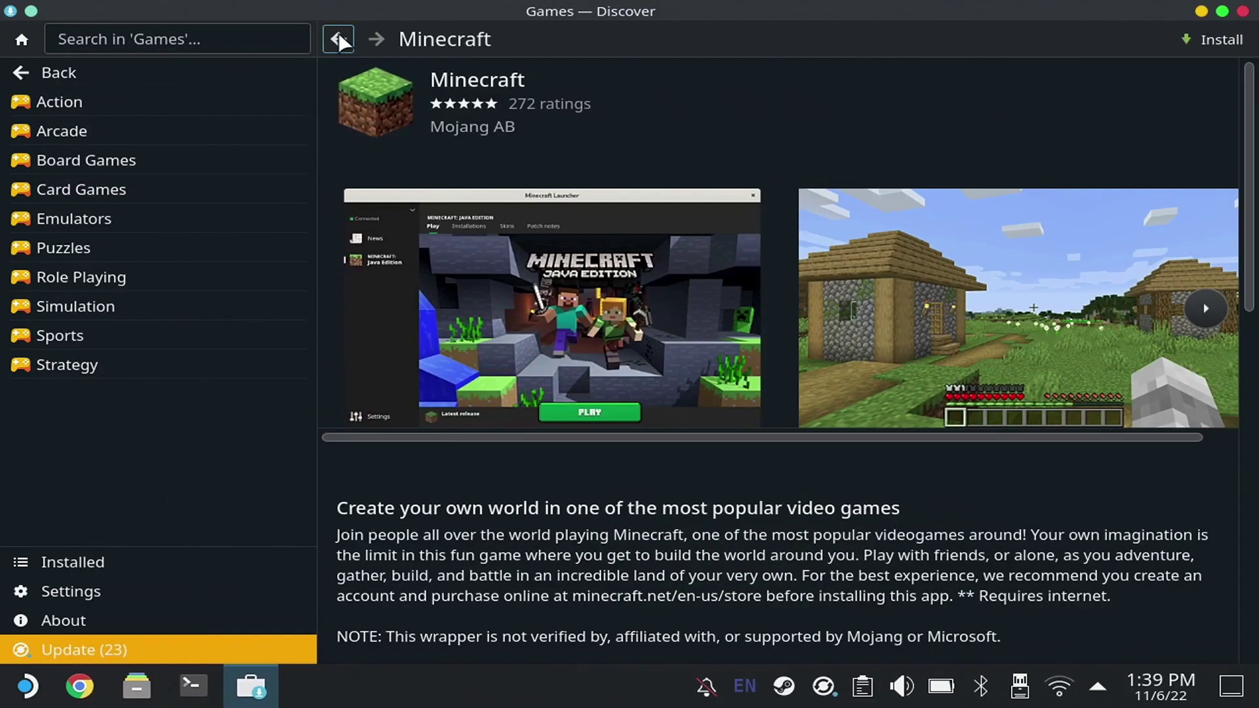
Return to the Games list, open the GDLauncher page and install GDLauncher
left_click(338, 39)
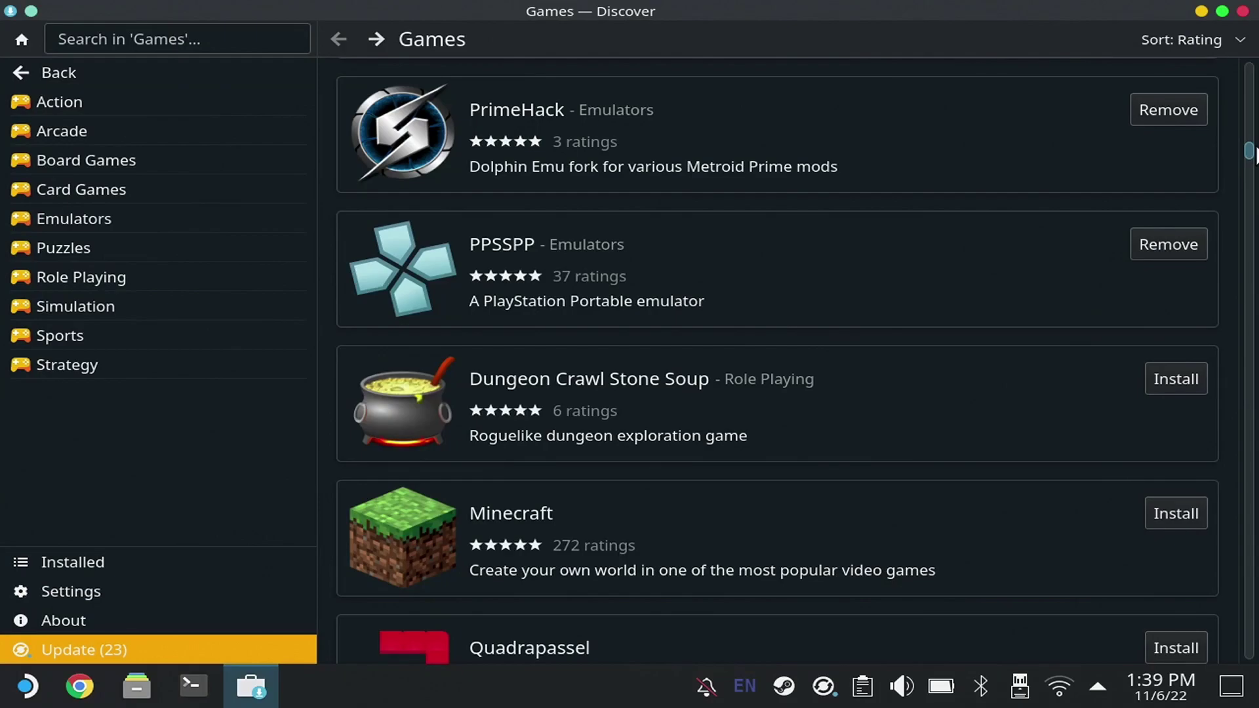
left_click_drag(1248, 153, 1249, 175)
left_click(1018, 116)
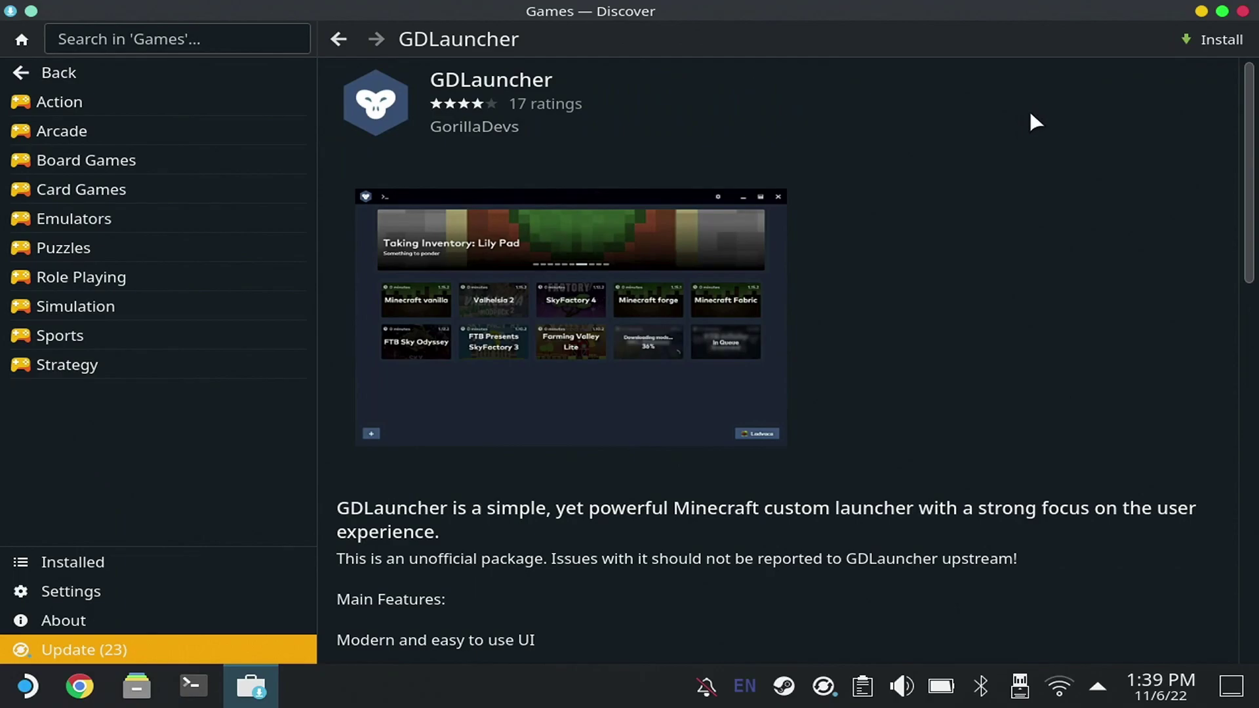
left_click(1212, 38)
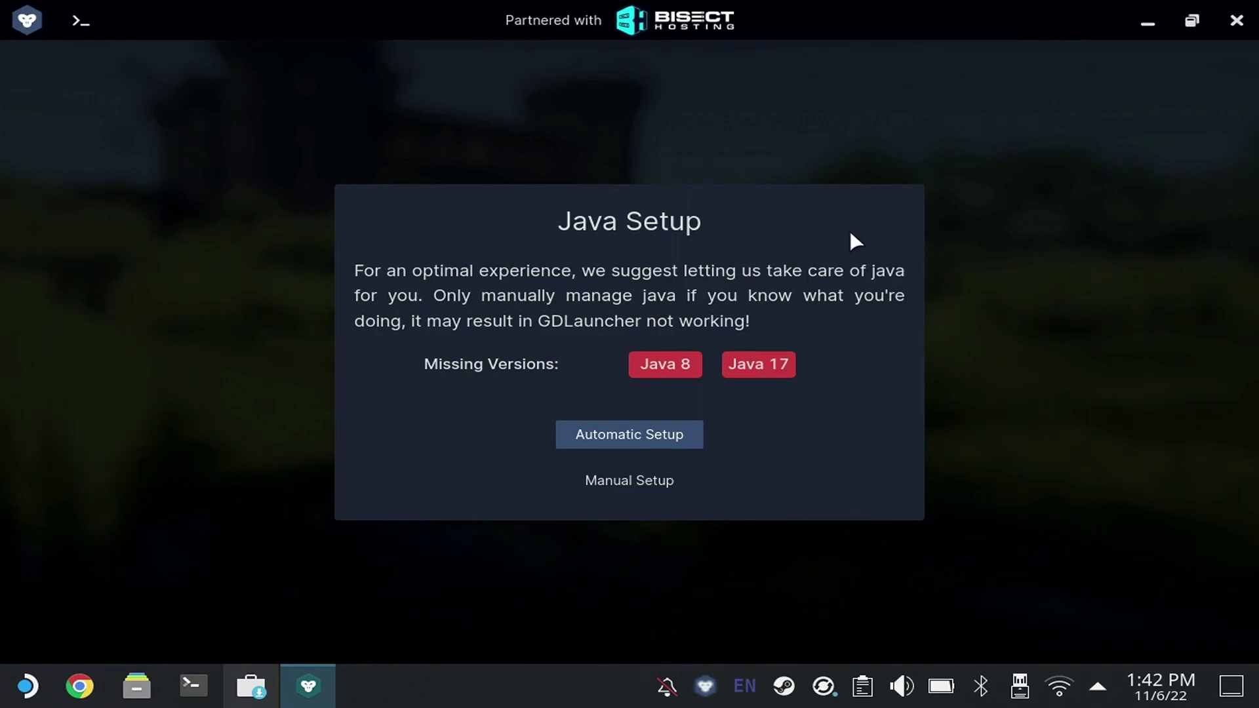
Accept GDLauncher's automatic Java setup, then sign in with a Microsoft account by entering its e-mail
left_click(625, 434)
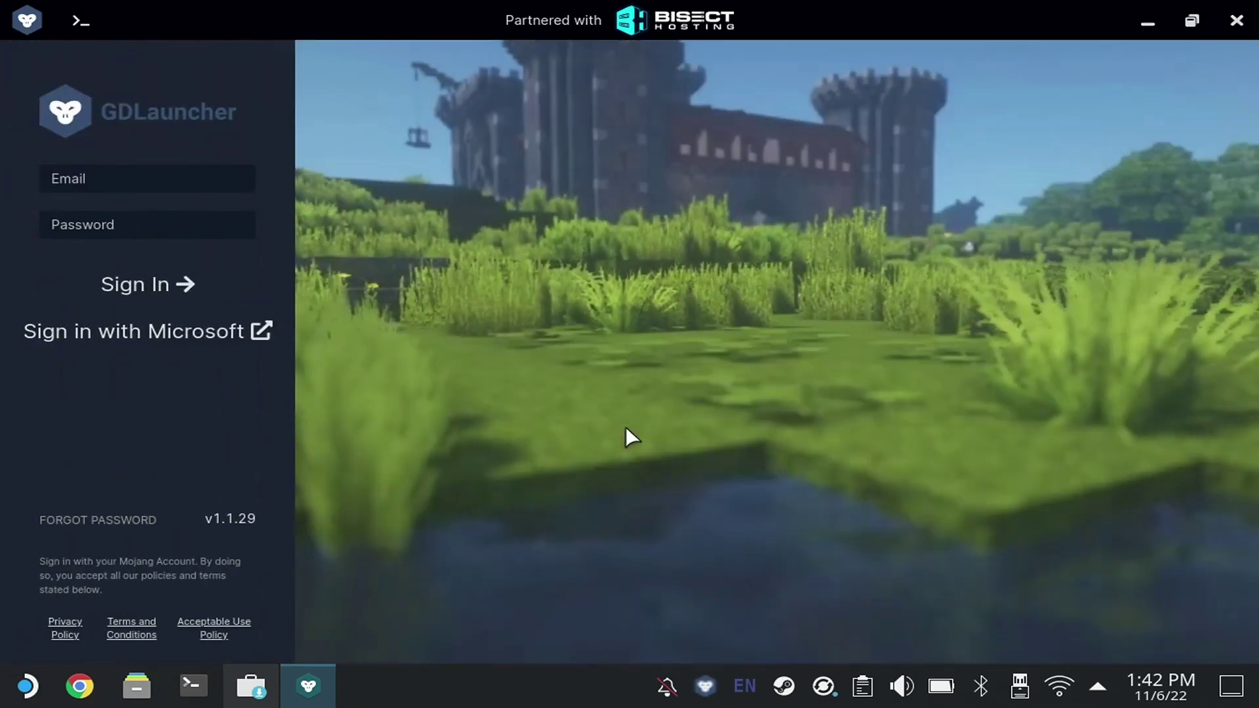
left_click(160, 339)
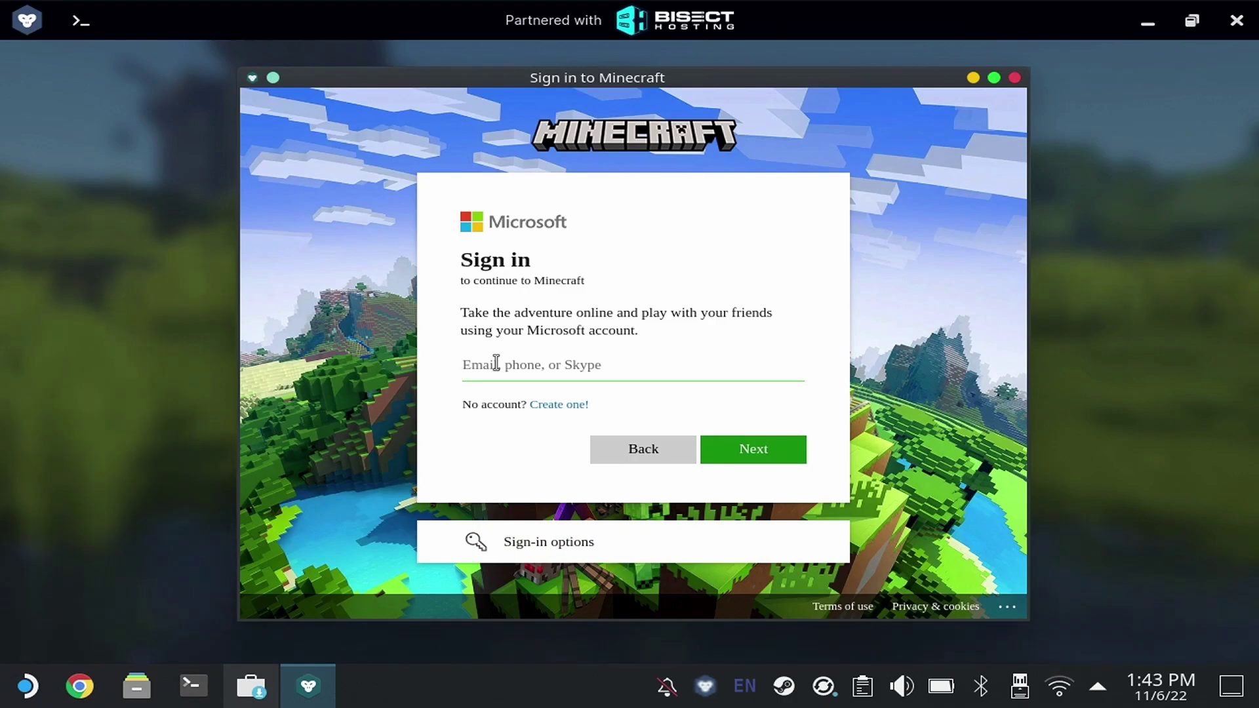
left_click(496, 363)
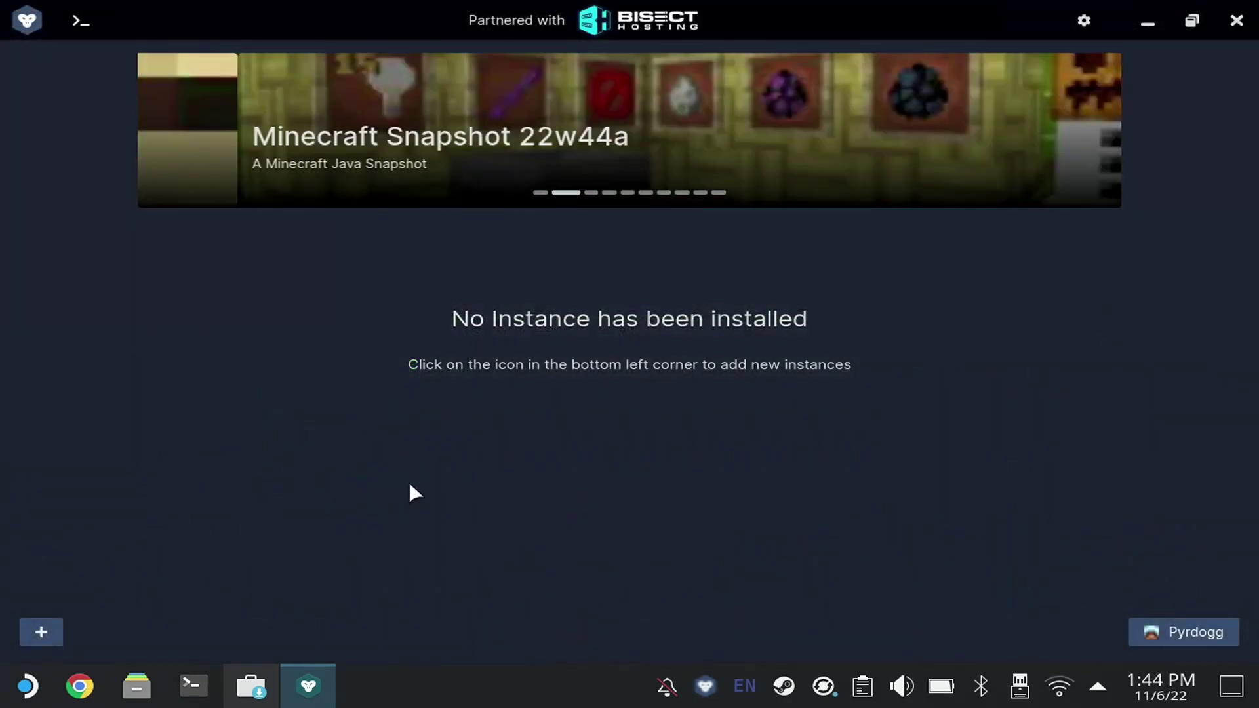
Create a Vanilla 1.19.2 release instance in GDLauncher, keeping the default name
left_click(58, 632)
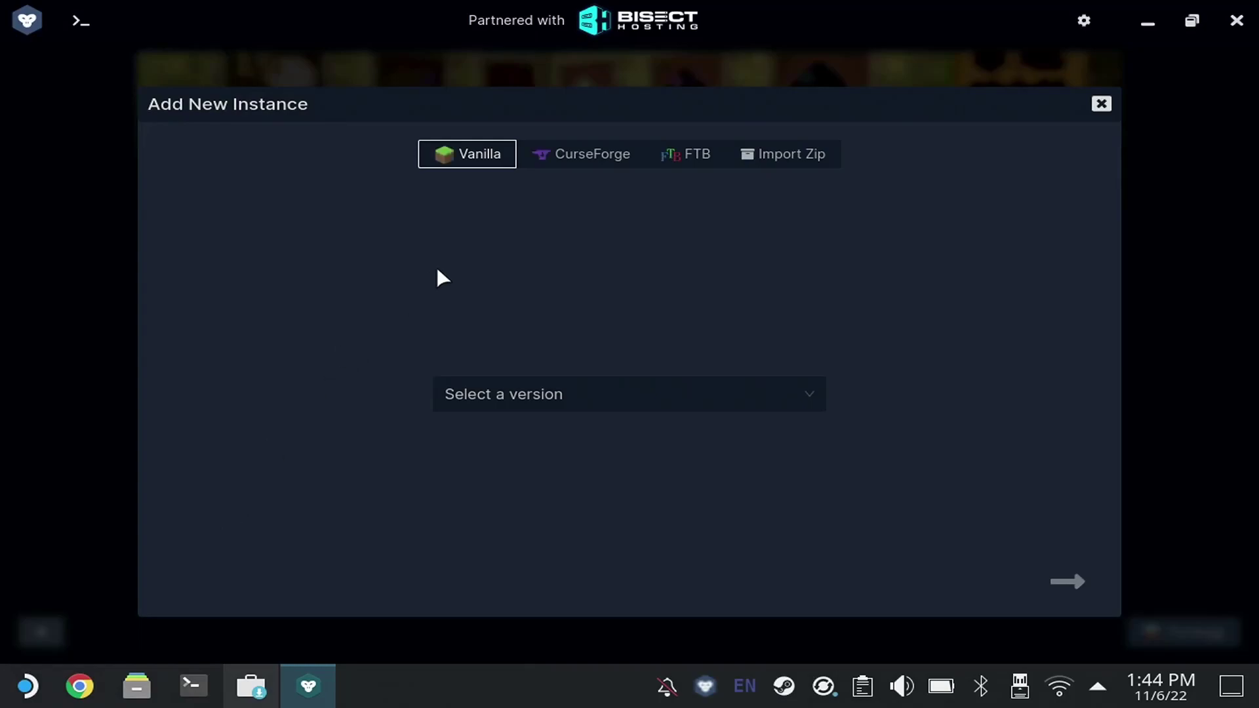
left_click(573, 394)
mouse_move(506, 441)
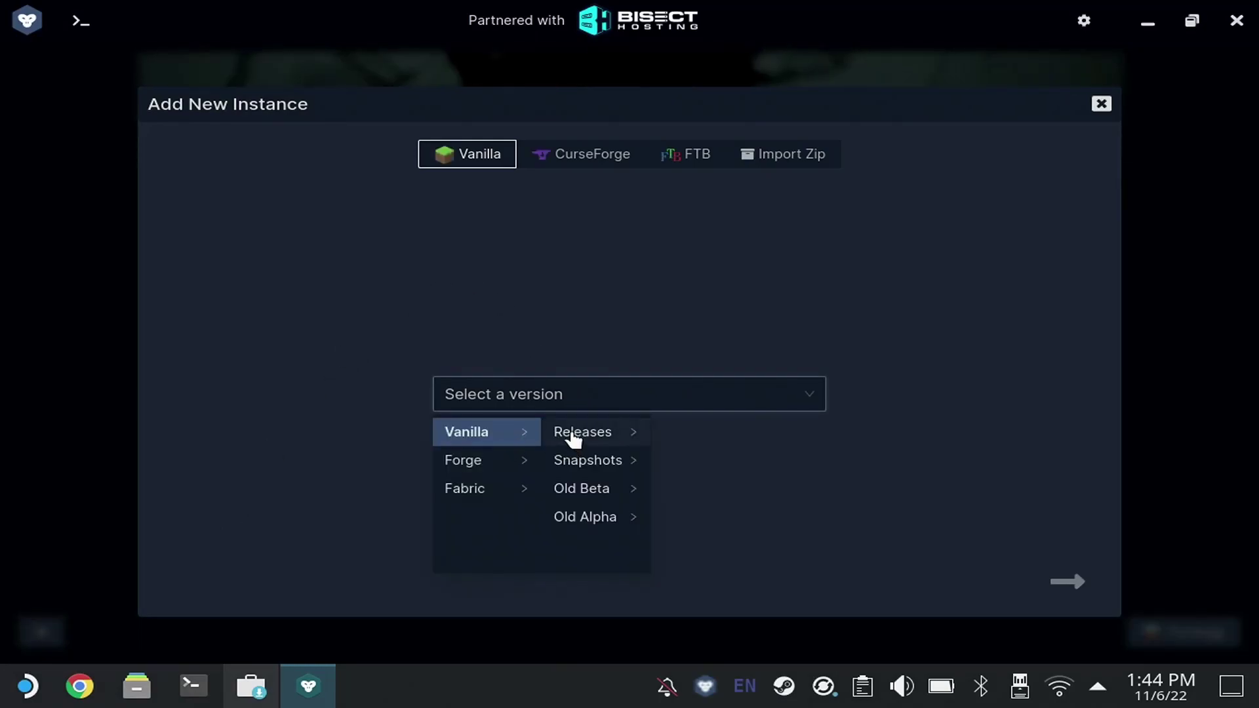
mouse_move(618, 440)
left_click(688, 432)
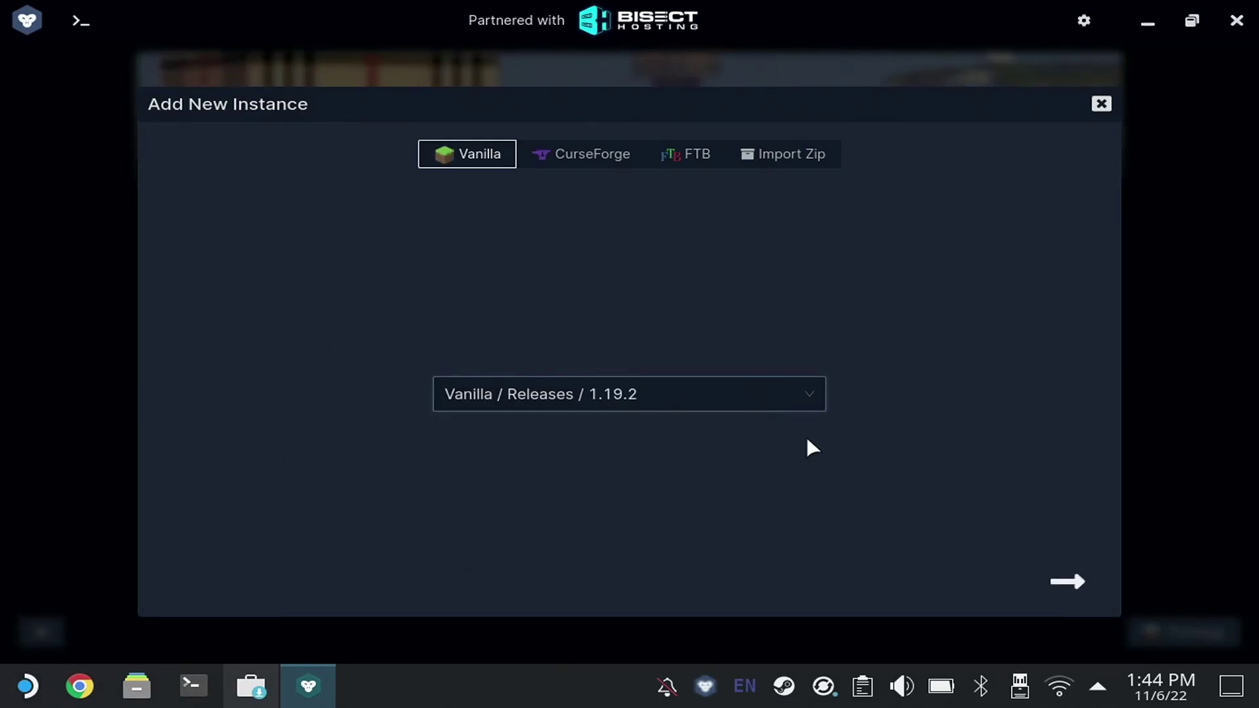
left_click(1053, 583)
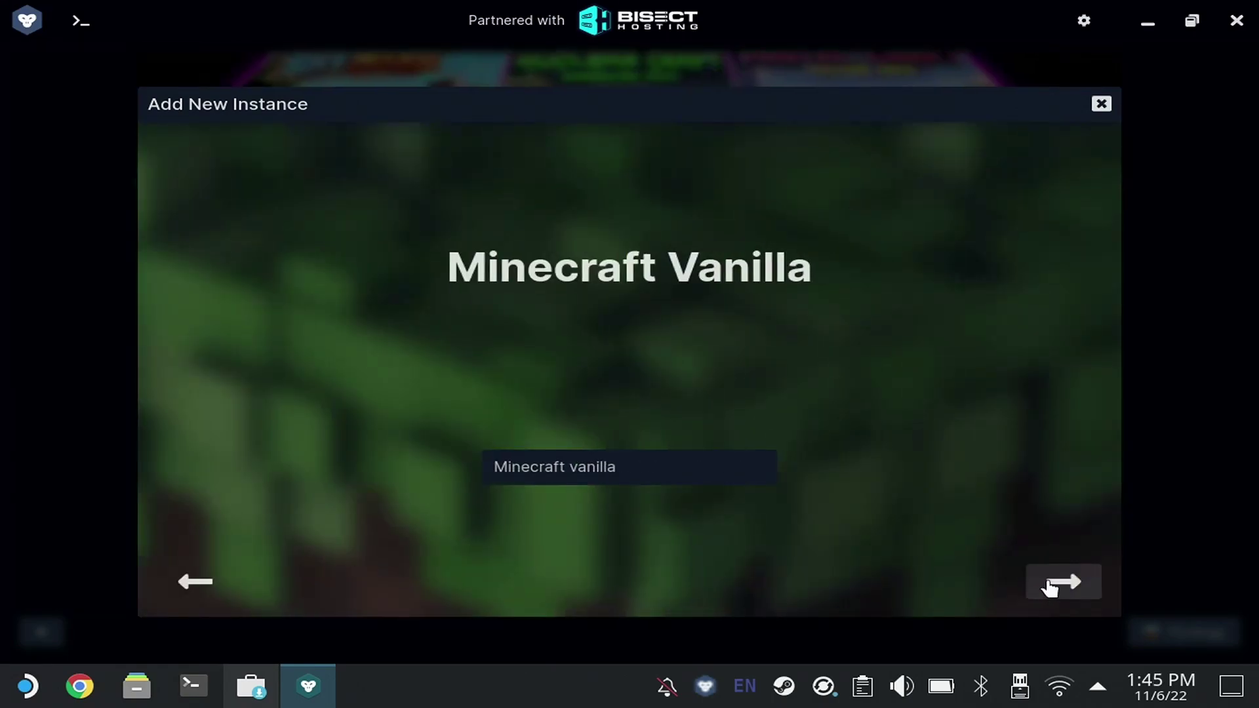
left_click(633, 467)
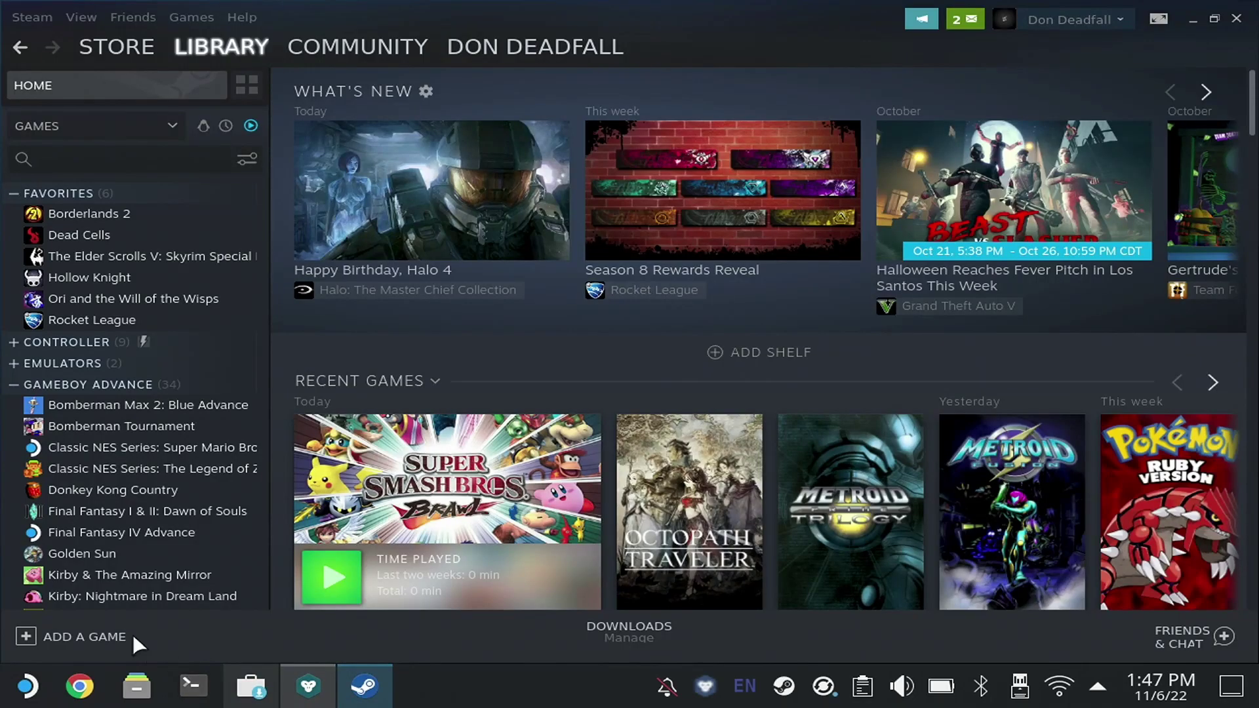
Add GDLauncher to the Steam library as a non-Steam game
left_click(121, 634)
left_click(108, 570)
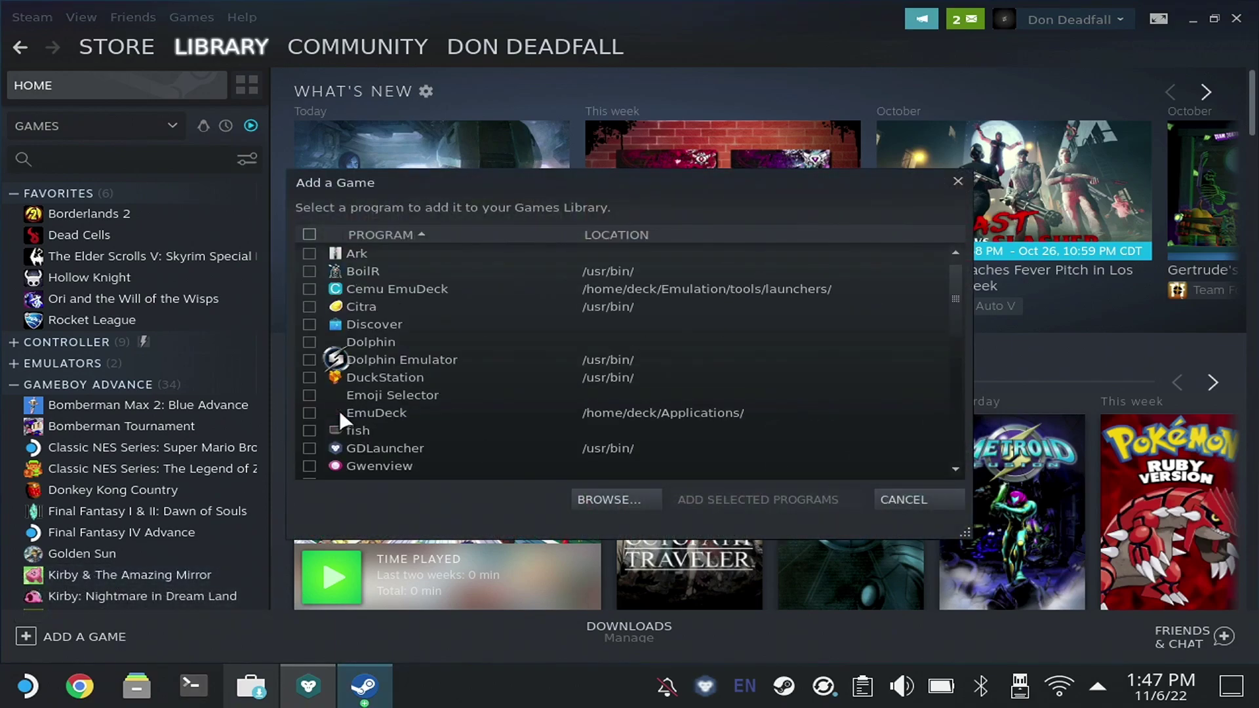
left_click(309, 449)
left_click(689, 498)
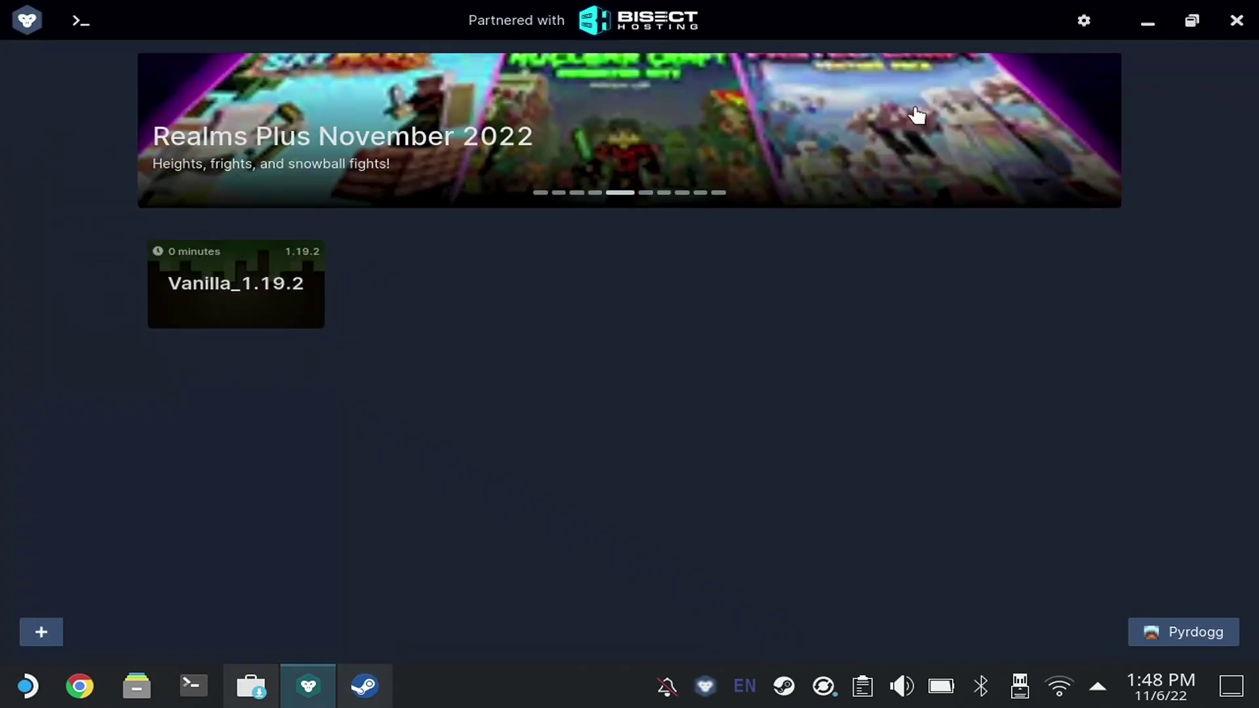
In GDLauncher's Java settings, set the game resolution width to 1280
left_click(1084, 22)
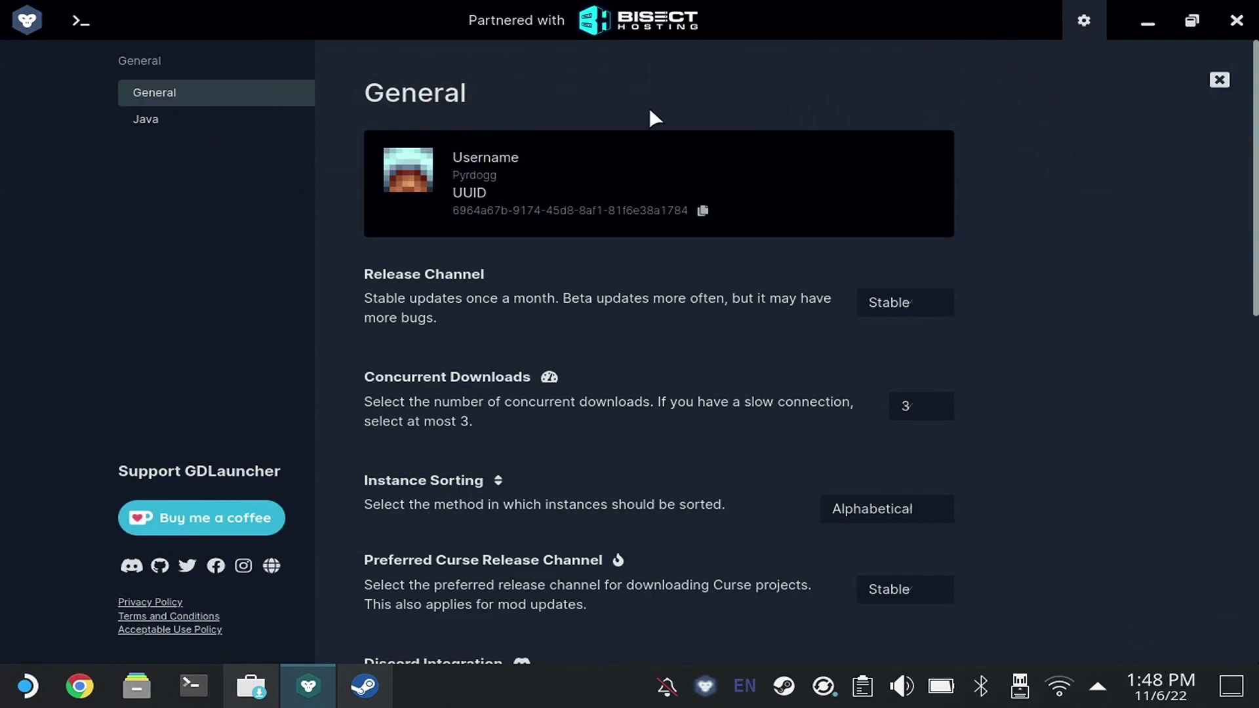
left_click_drag(1256, 134, 1256, 363)
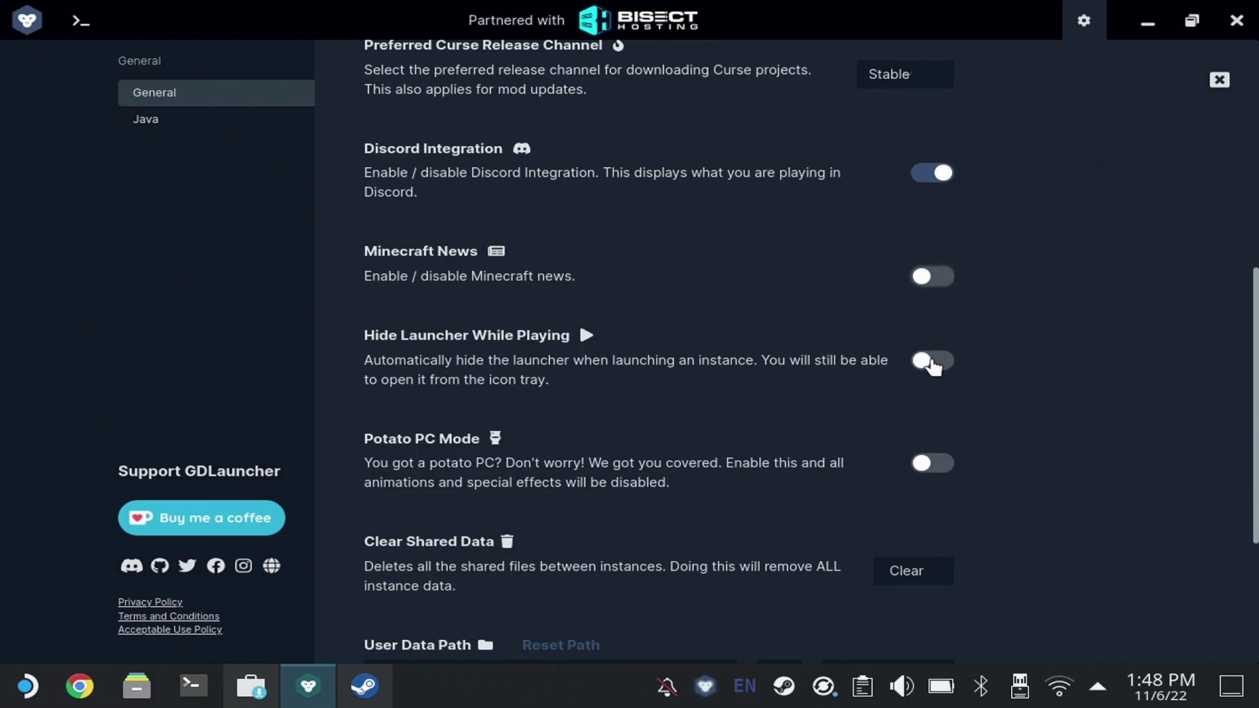
left_click_drag(1254, 391, 1246, 152)
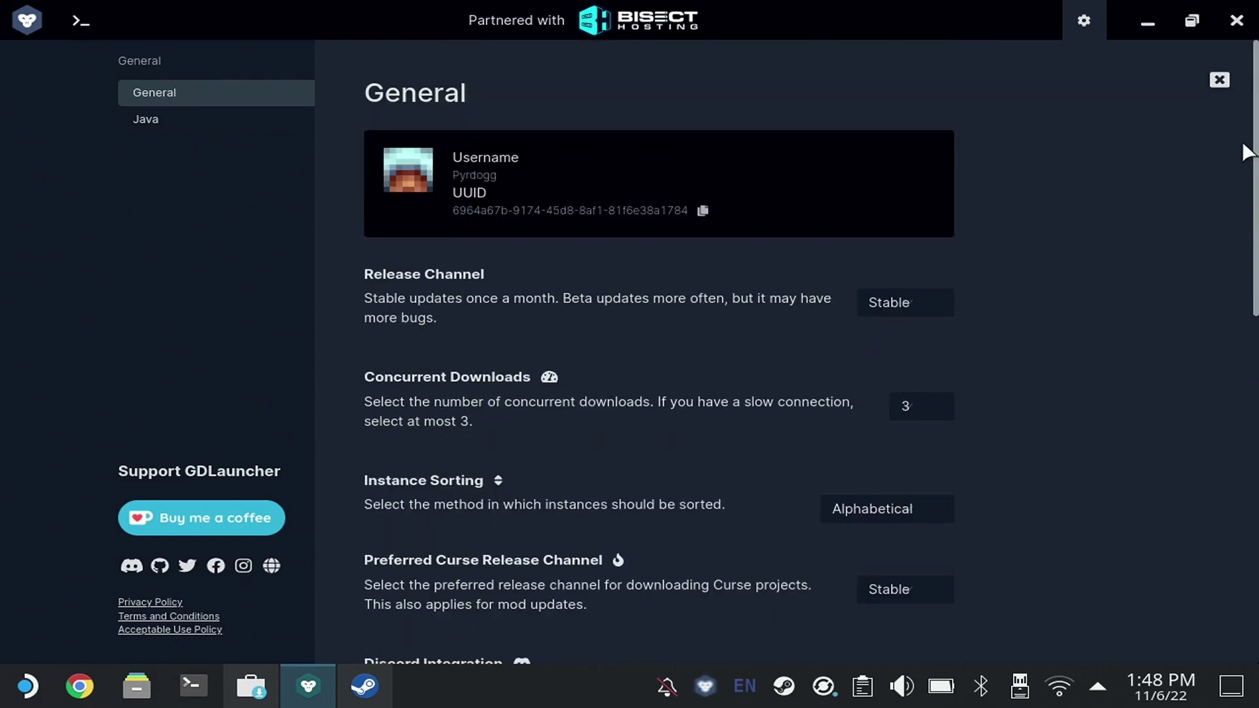
left_click(215, 129)
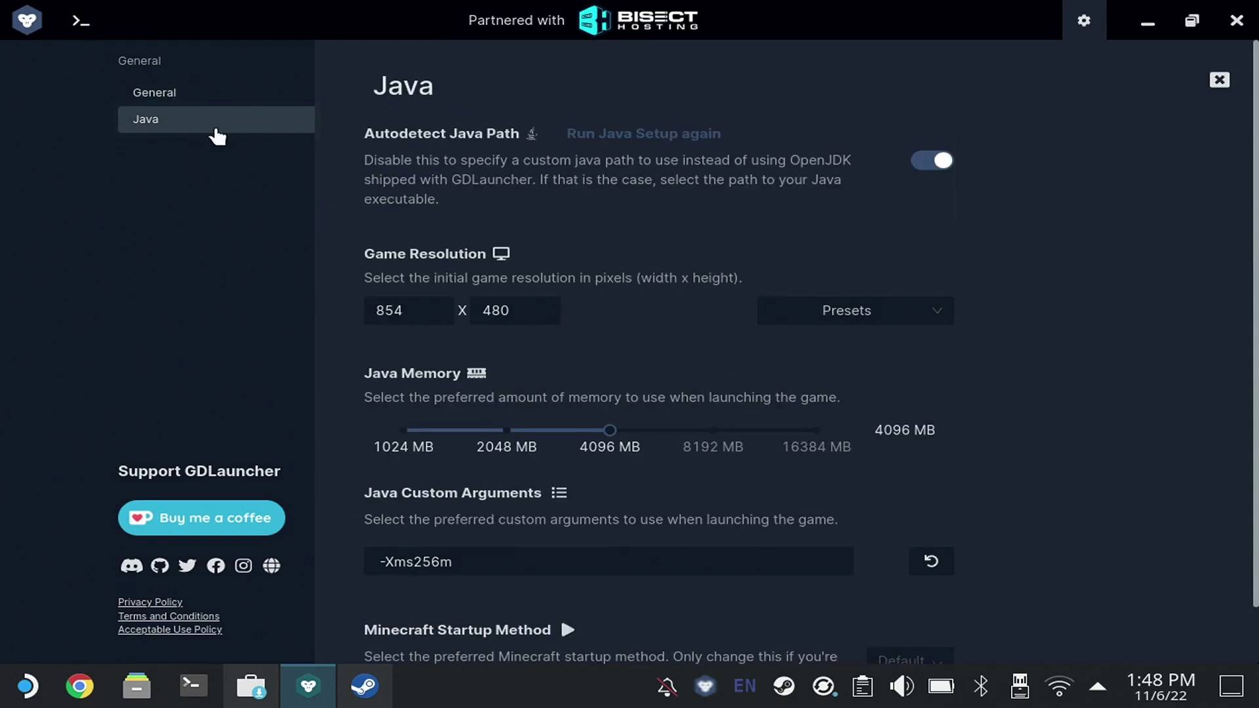
left_click(398, 319)
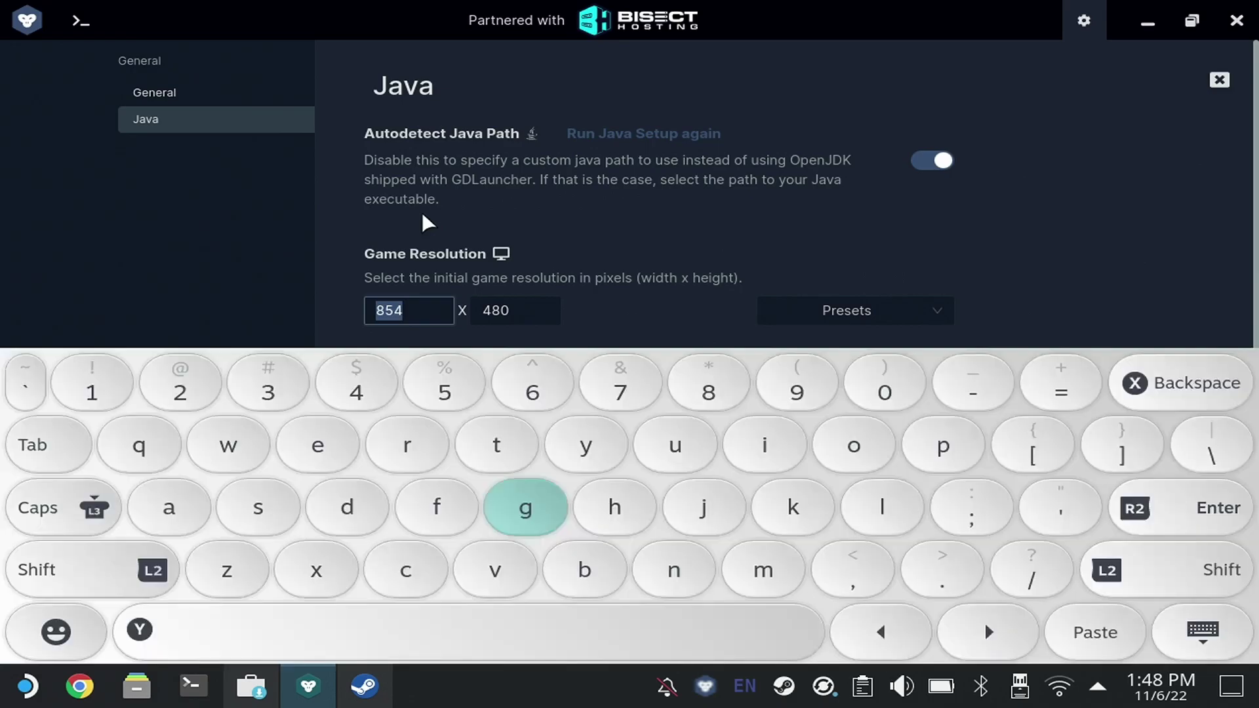
left_click(92, 388)
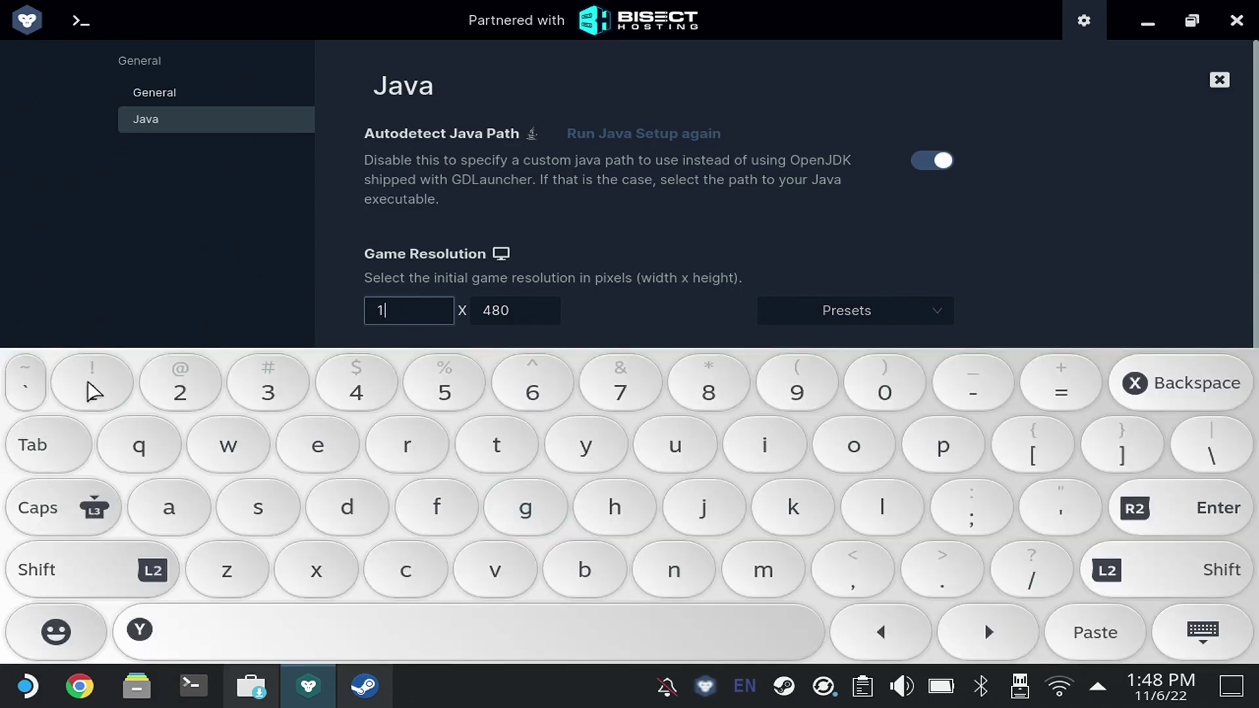
left_click(180, 388)
left_click(708, 389)
left_click(865, 391)
left_click(47, 467)
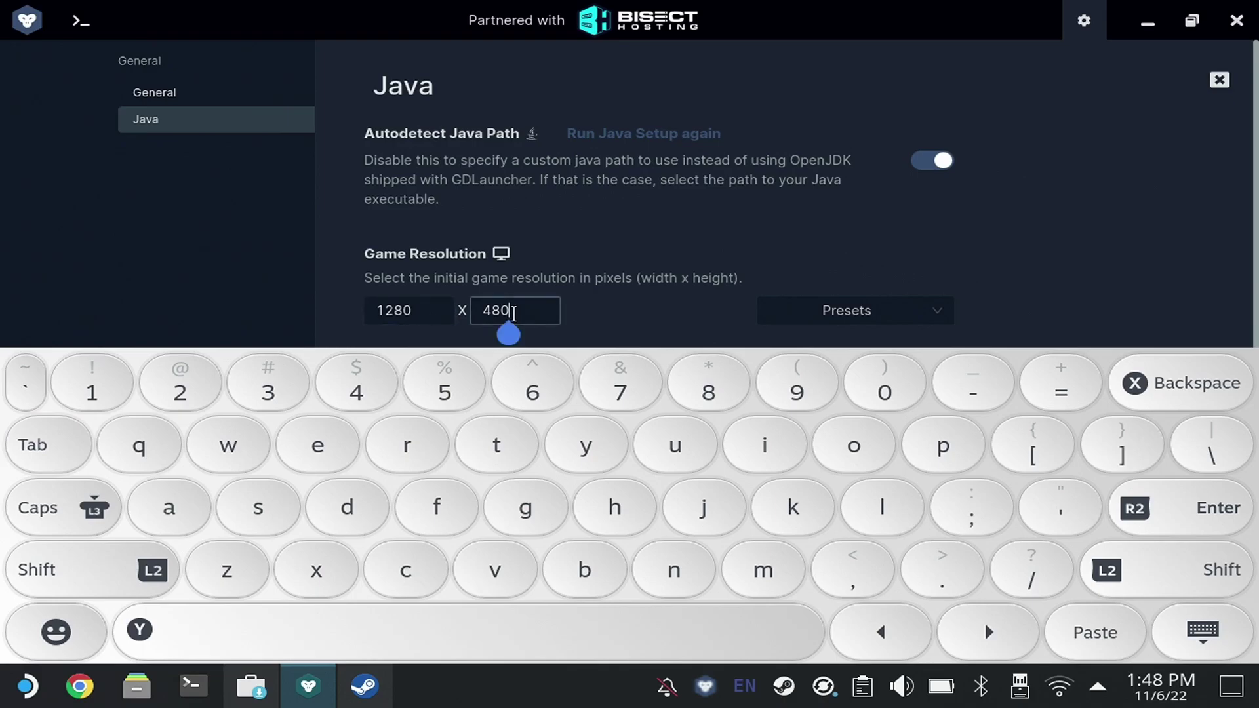
Change the game resolution height to 800 and hide the on-screen keyboard
left_click(1187, 403)
left_click(1187, 403)
left_click(1180, 397)
left_click(1180, 397)
left_click(1180, 396)
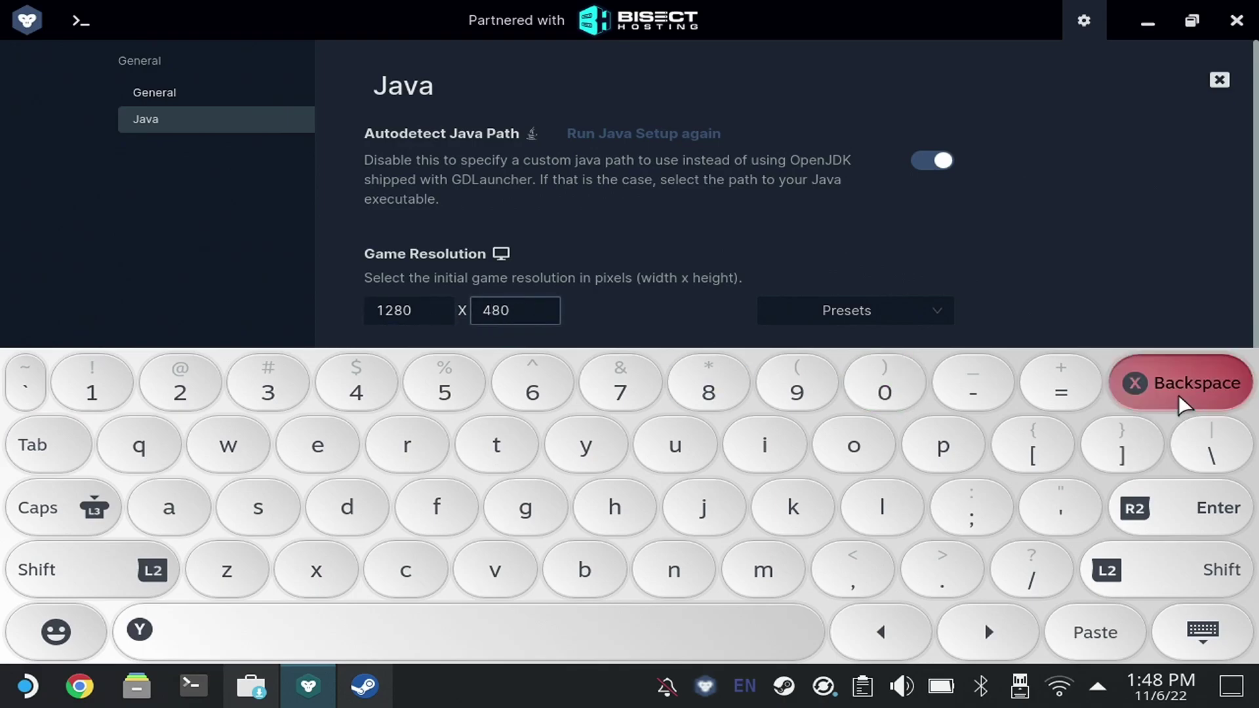
left_click(1188, 389)
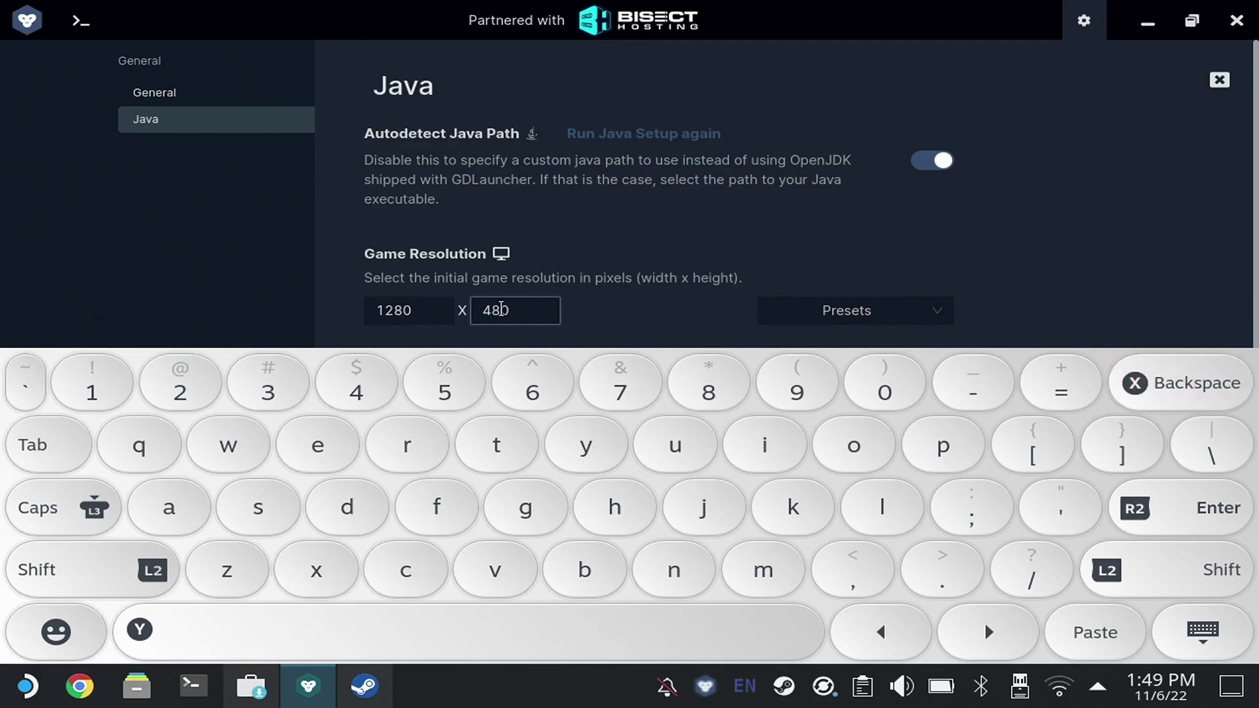
left_click(492, 312)
left_click(1192, 386)
left_click(884, 392)
left_click(1203, 630)
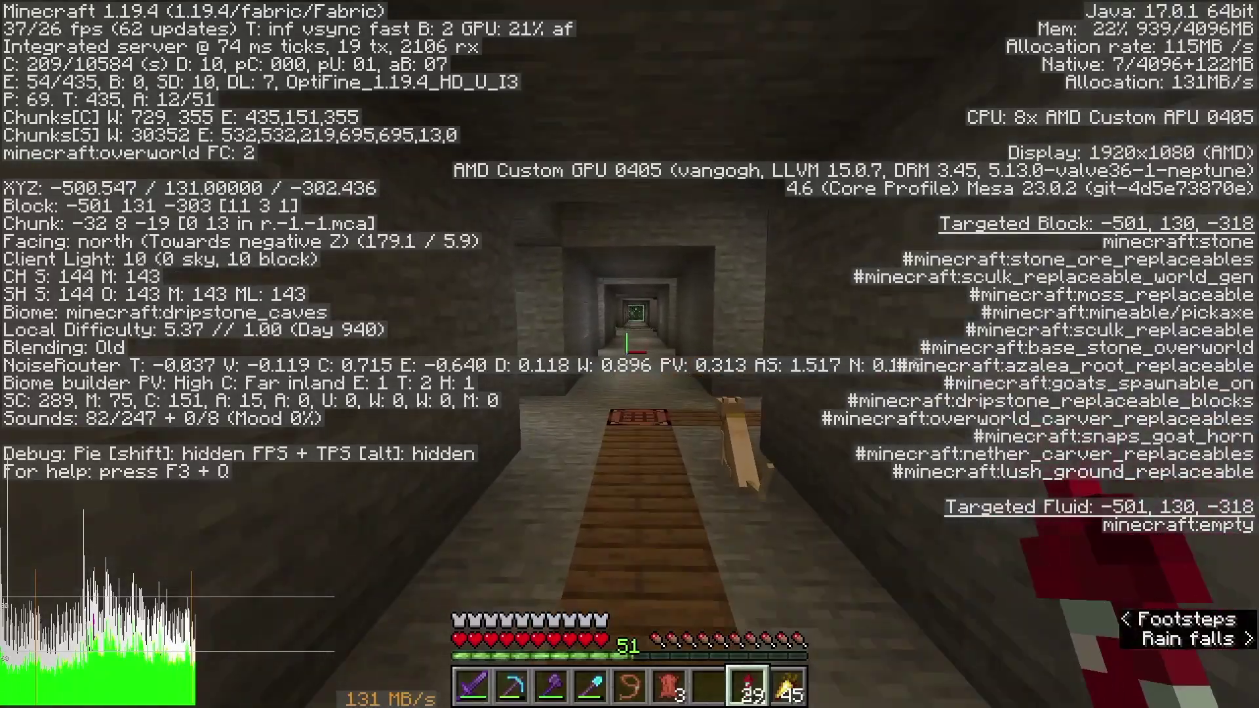
Walk north down the stone tunnel, then pause and open Minecraft's Options
key("w")
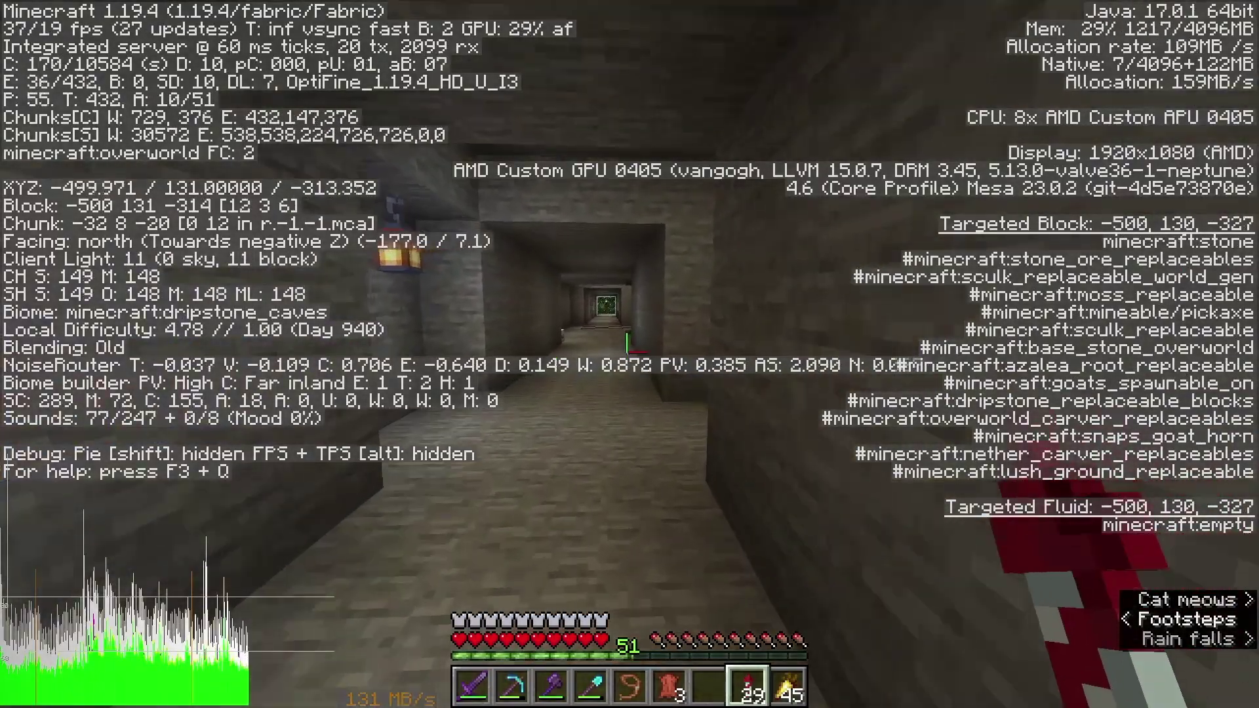
key("w")
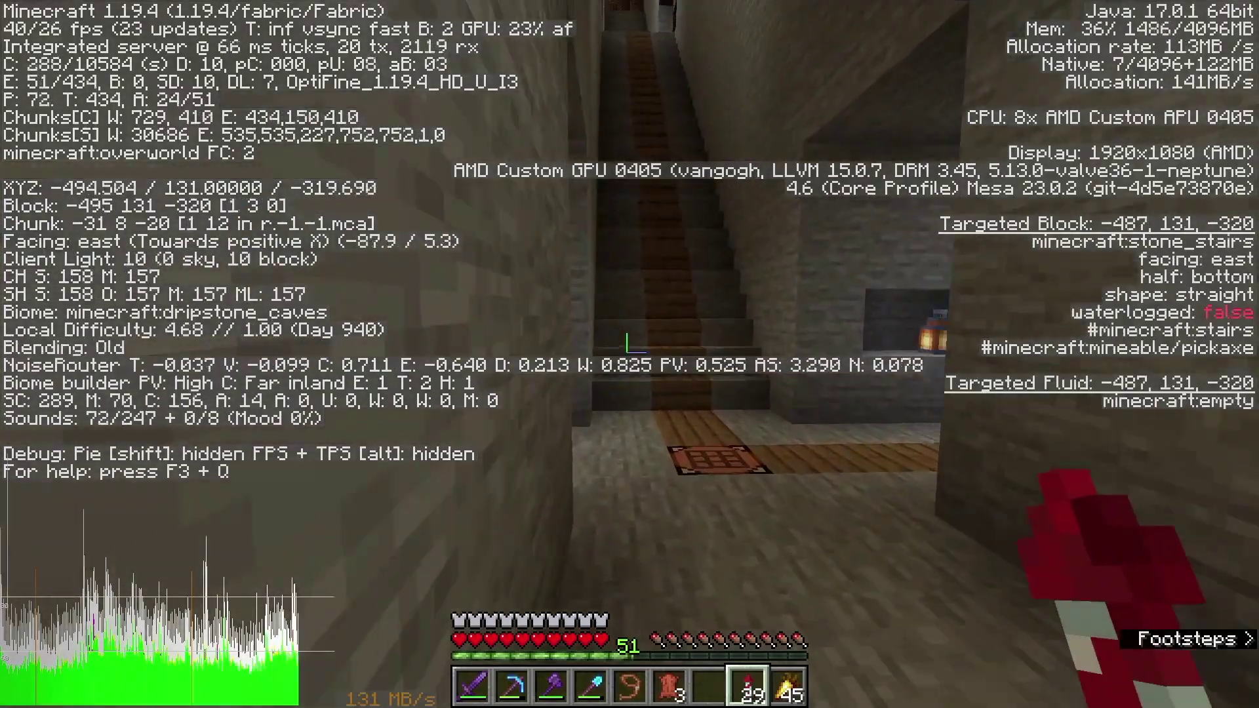
key("w")
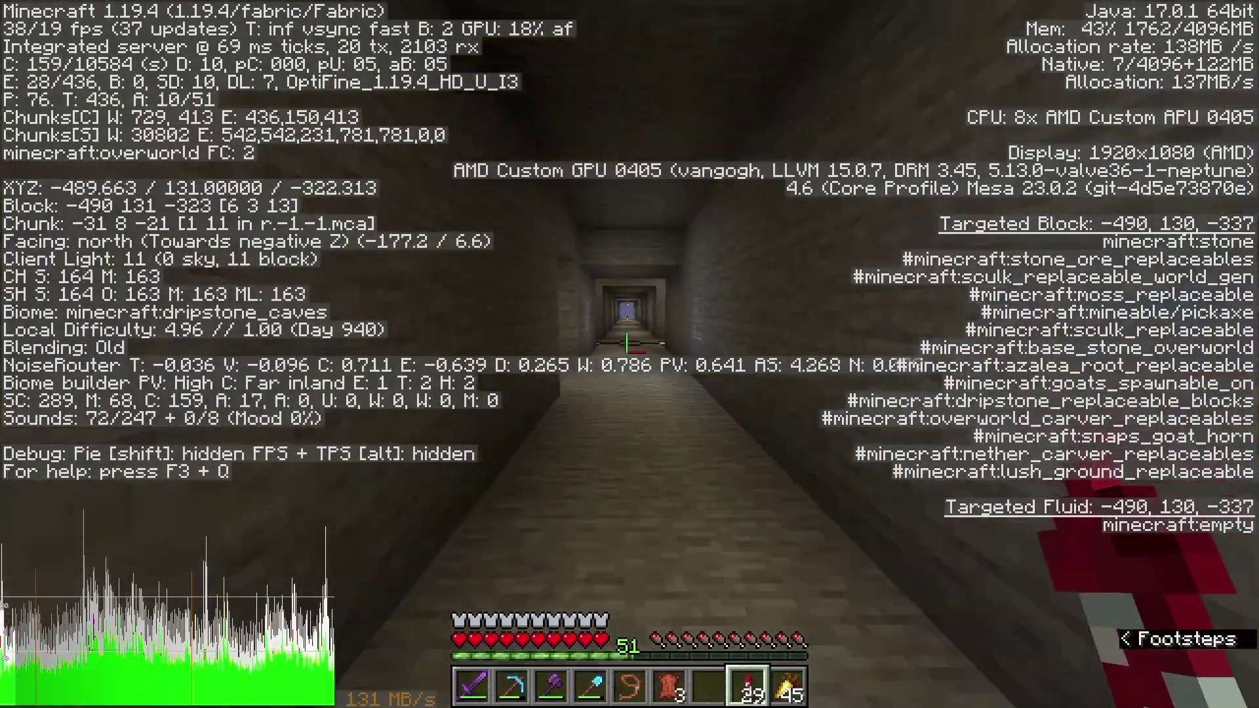
key("w")
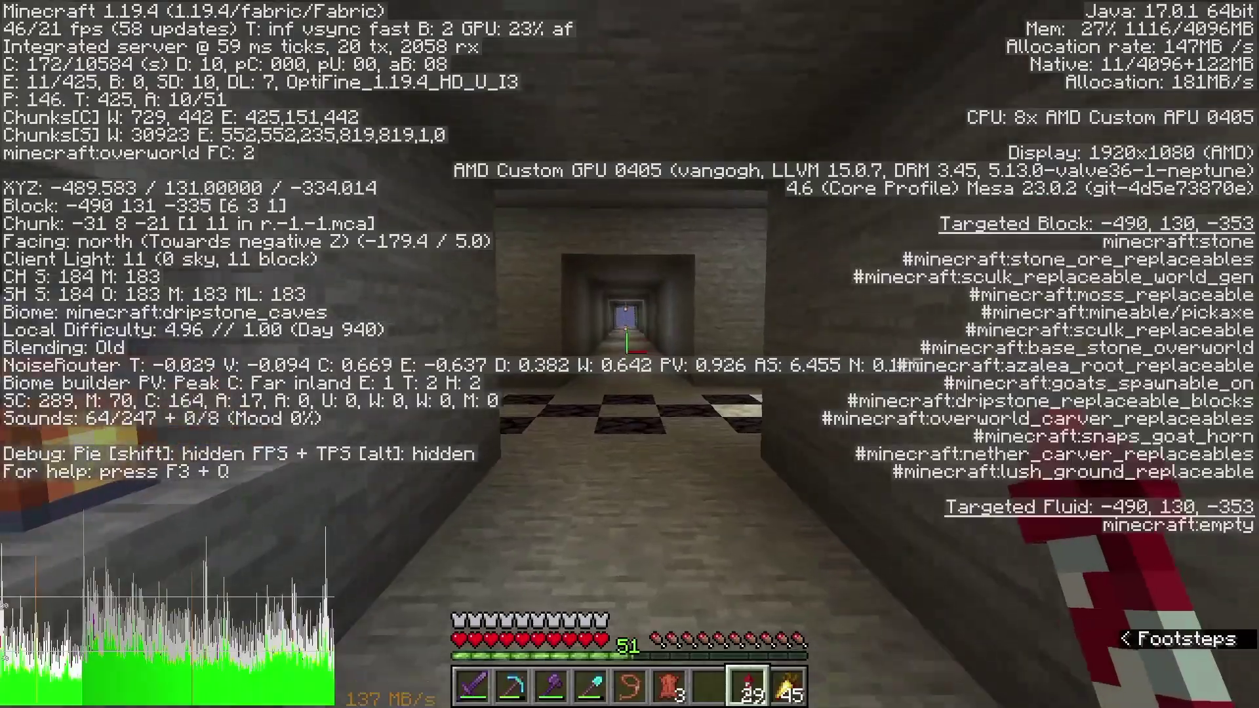
key("Escape")
left_click(557, 354)
In Video Settings, check Quality, then switch Fast Render, Fast Math and Dynamic Updates ON and resume
left_click(497, 270)
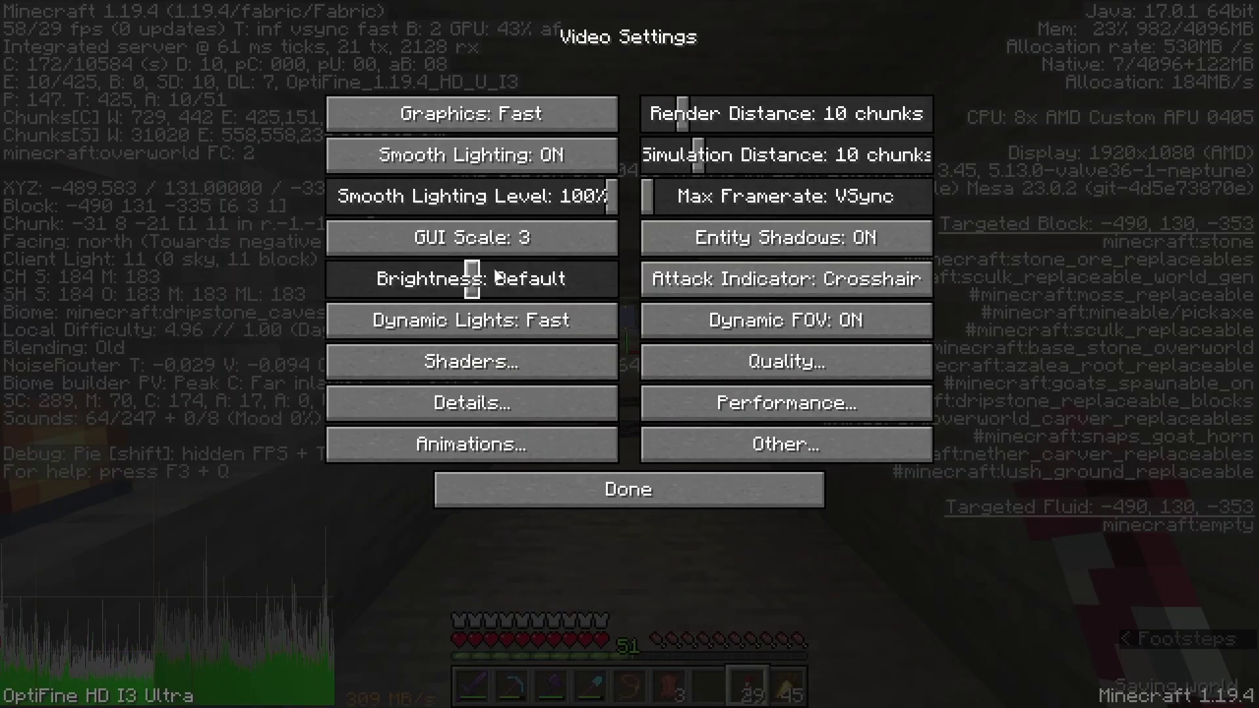
left_click(685, 377)
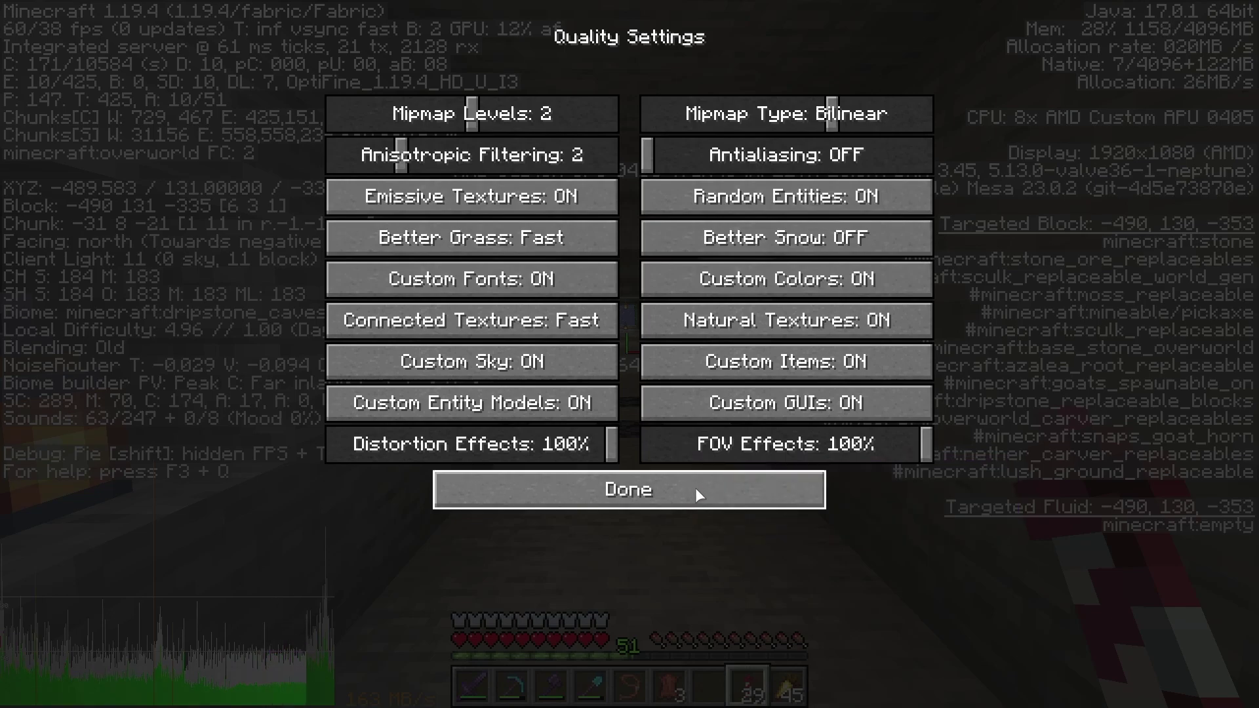
left_click(695, 488)
left_click(688, 410)
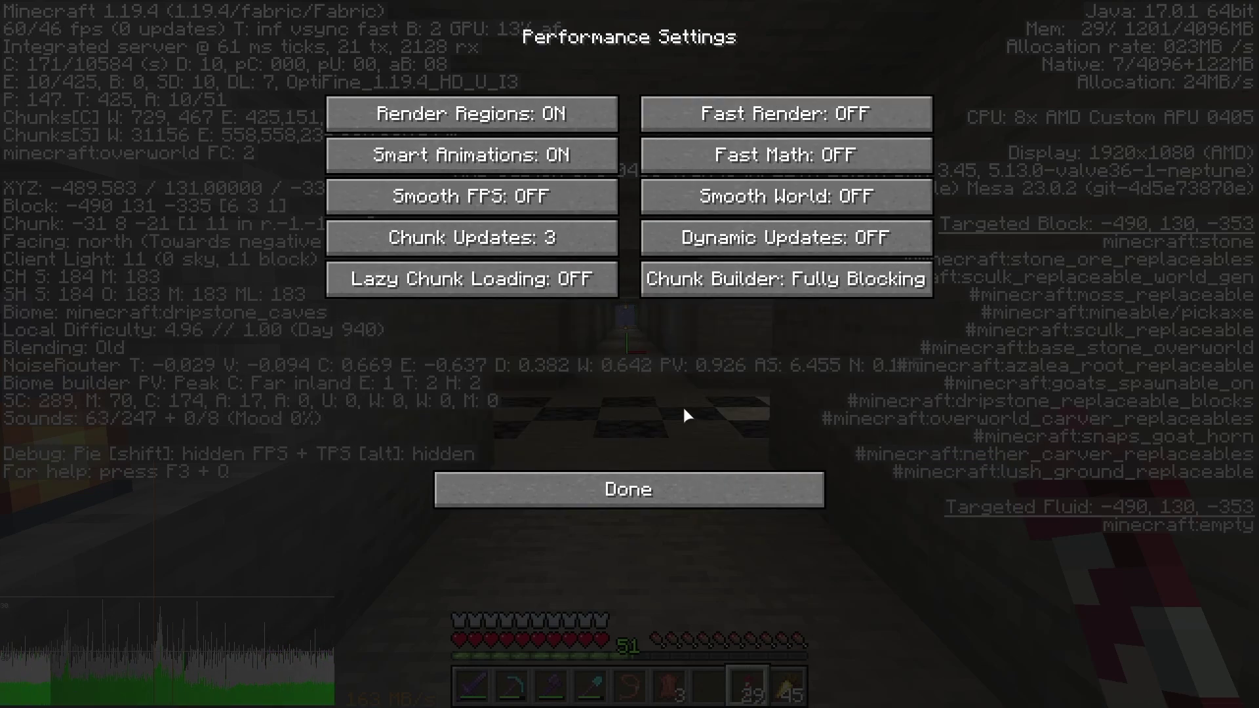
left_click(742, 131)
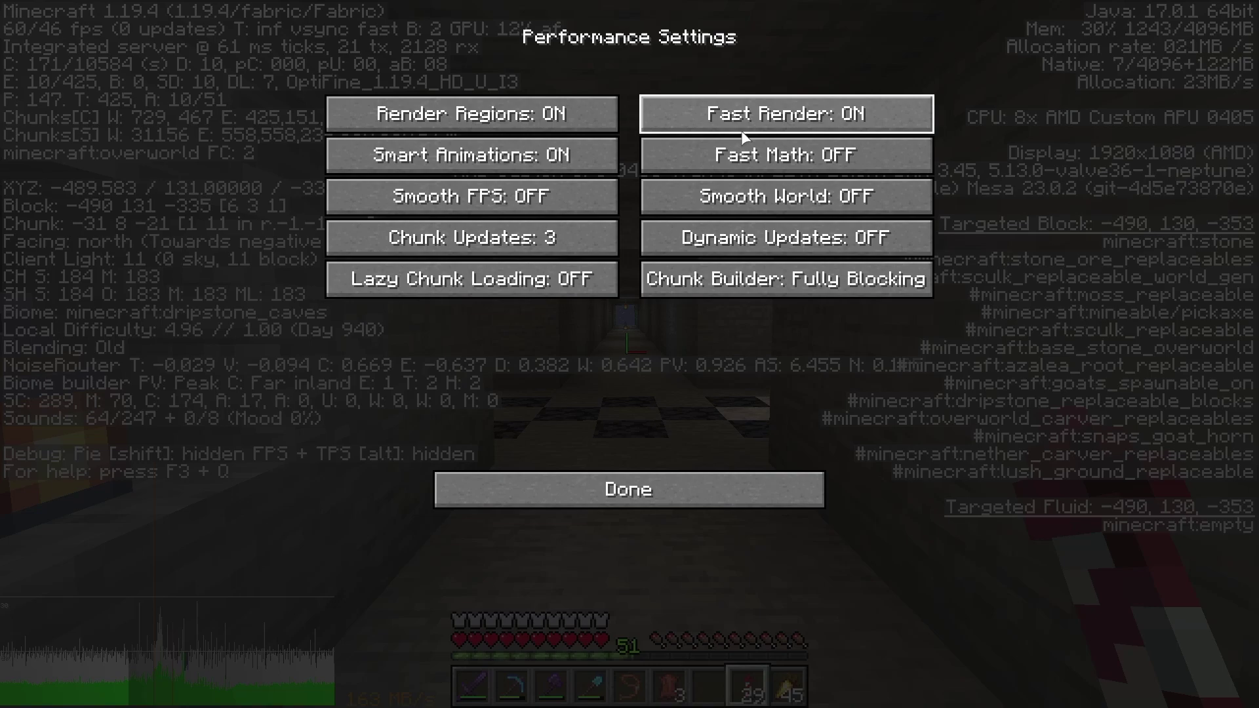
left_click(744, 155)
left_click(693, 243)
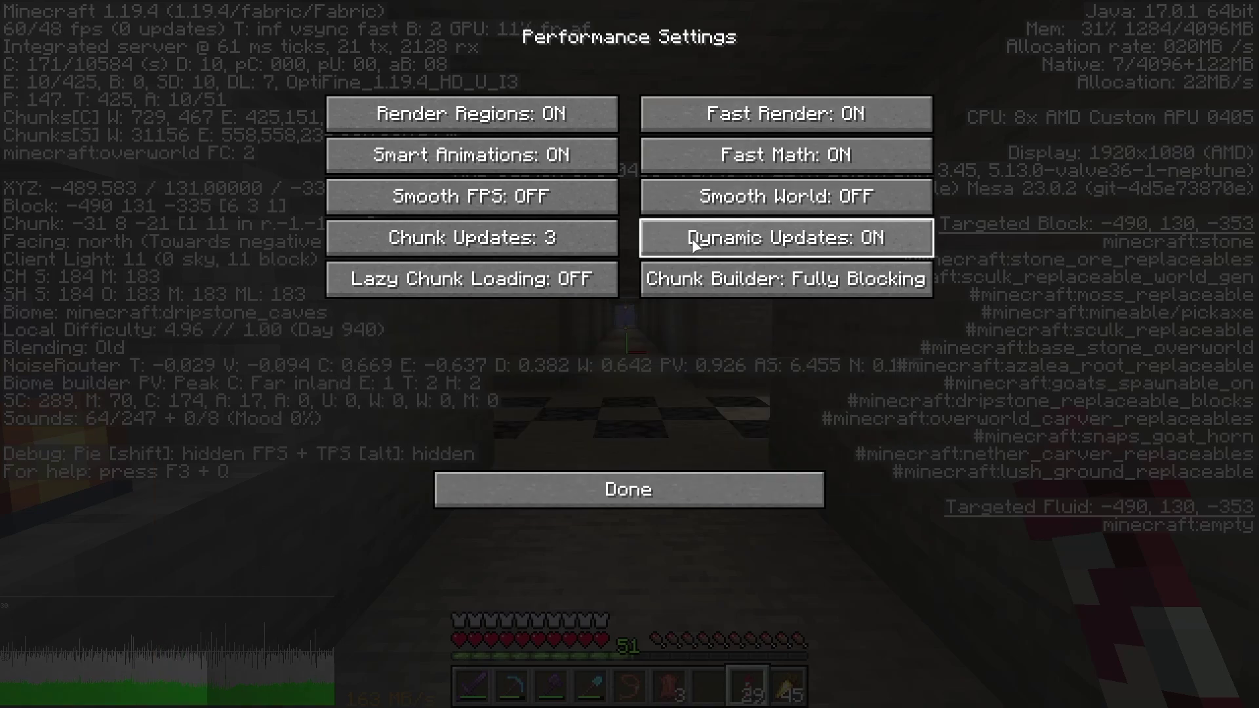
key("Escape")
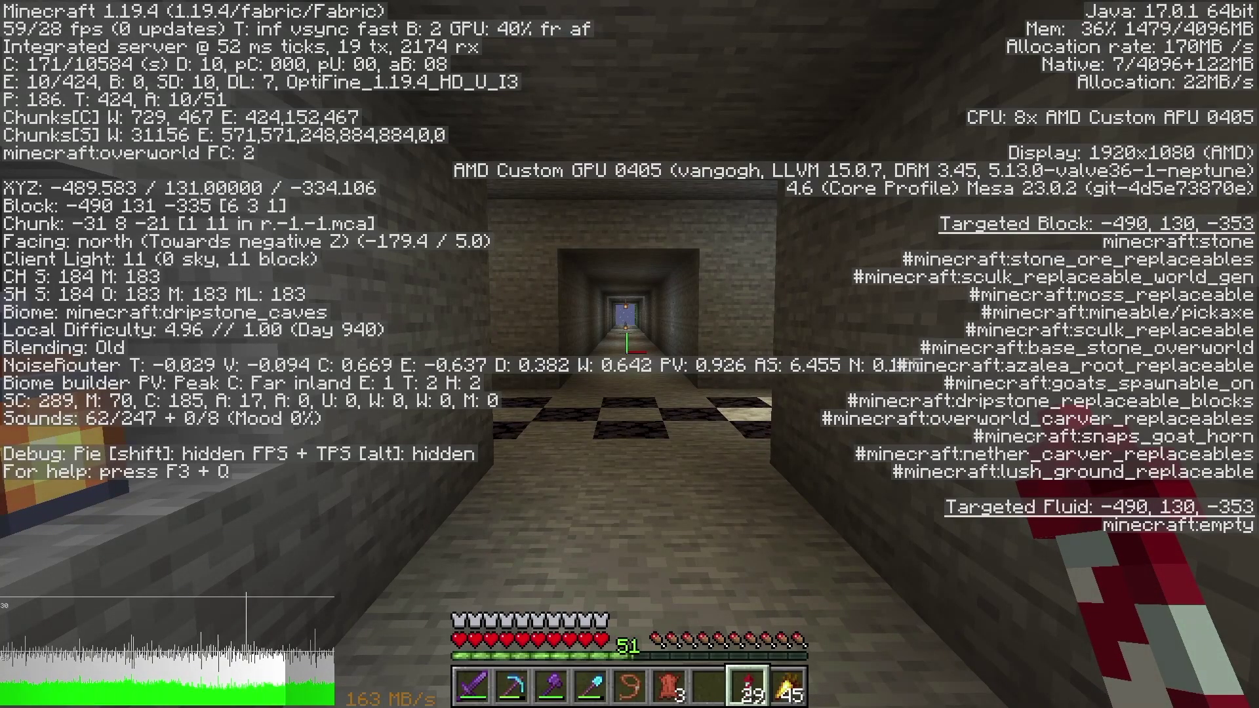
Walk east into the checkered hall and down its corridor
key("w")
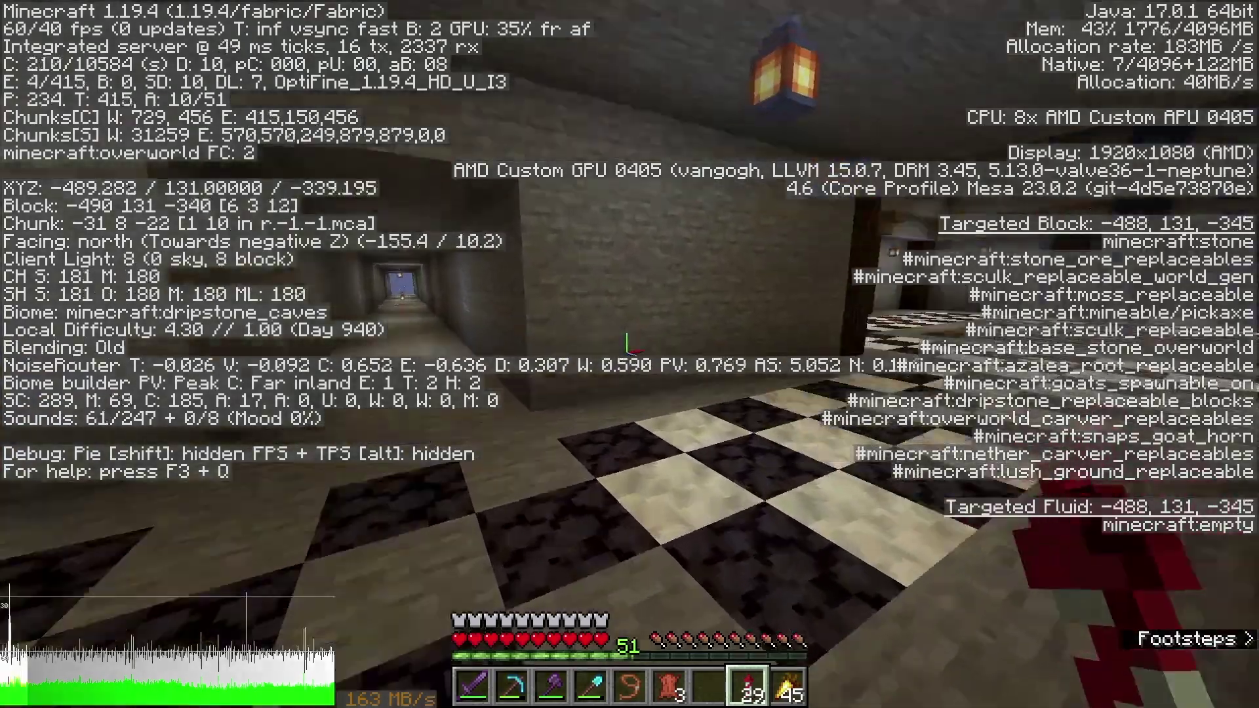
key("w")
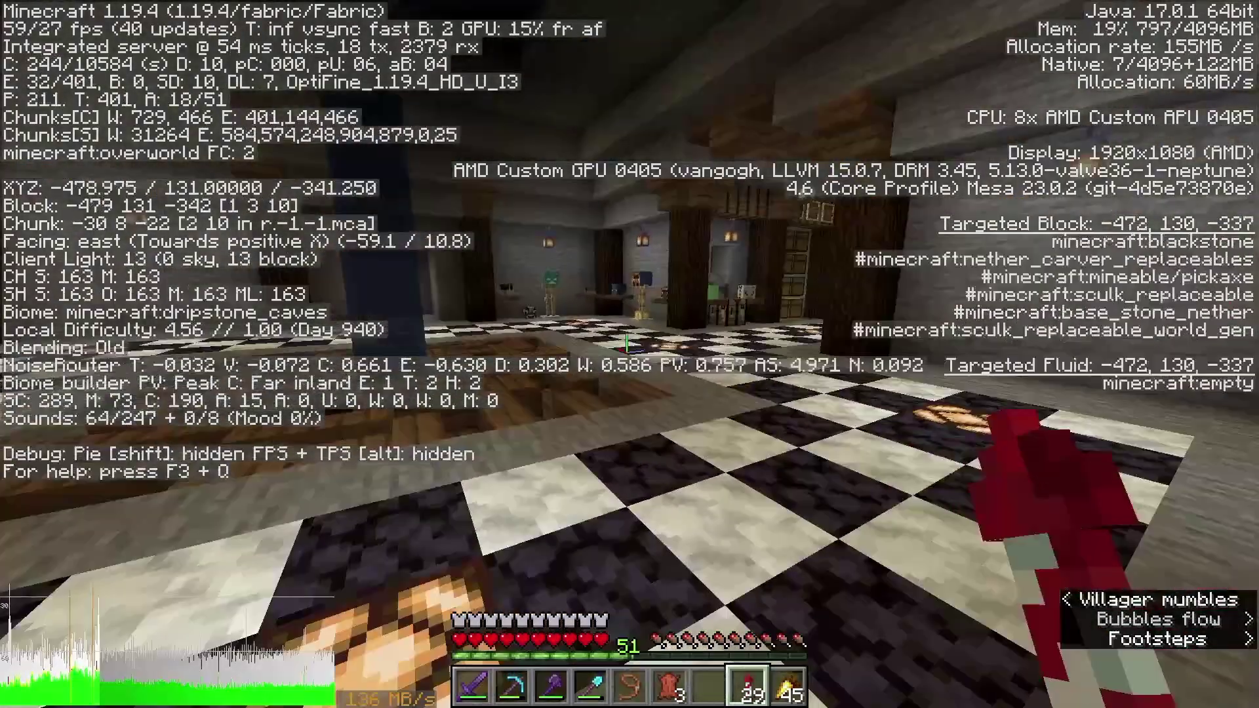
key("w")
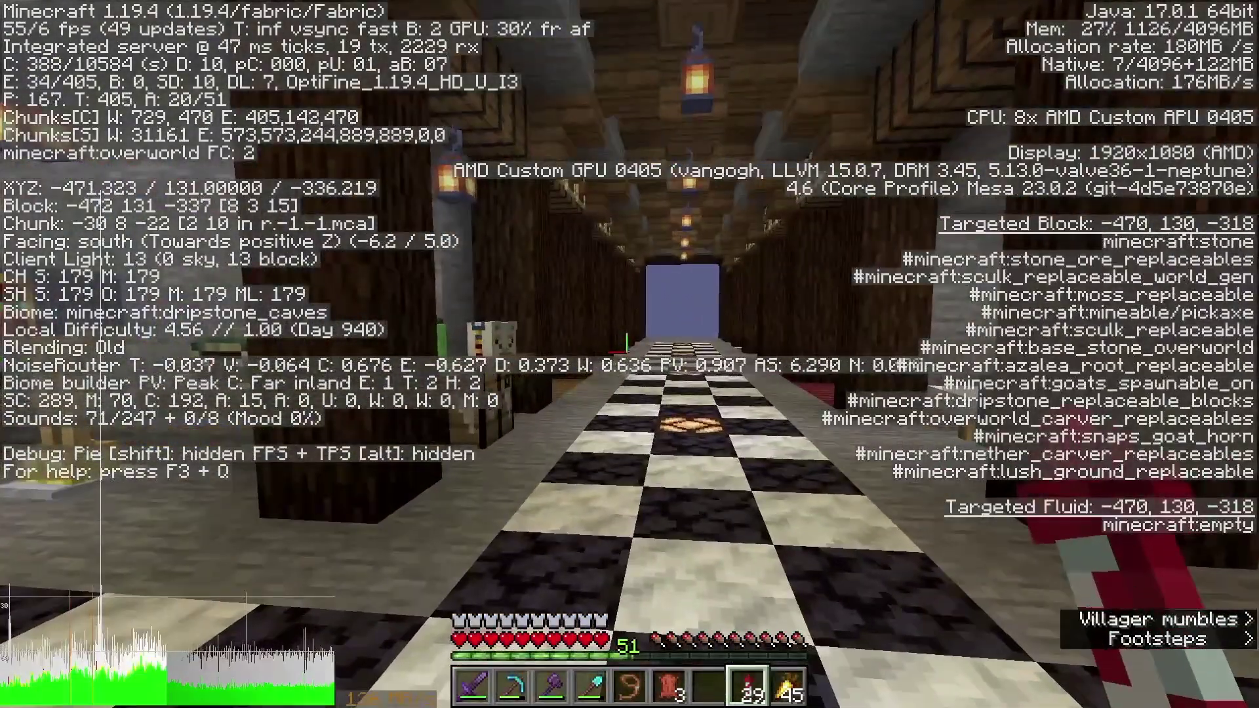
key("w")
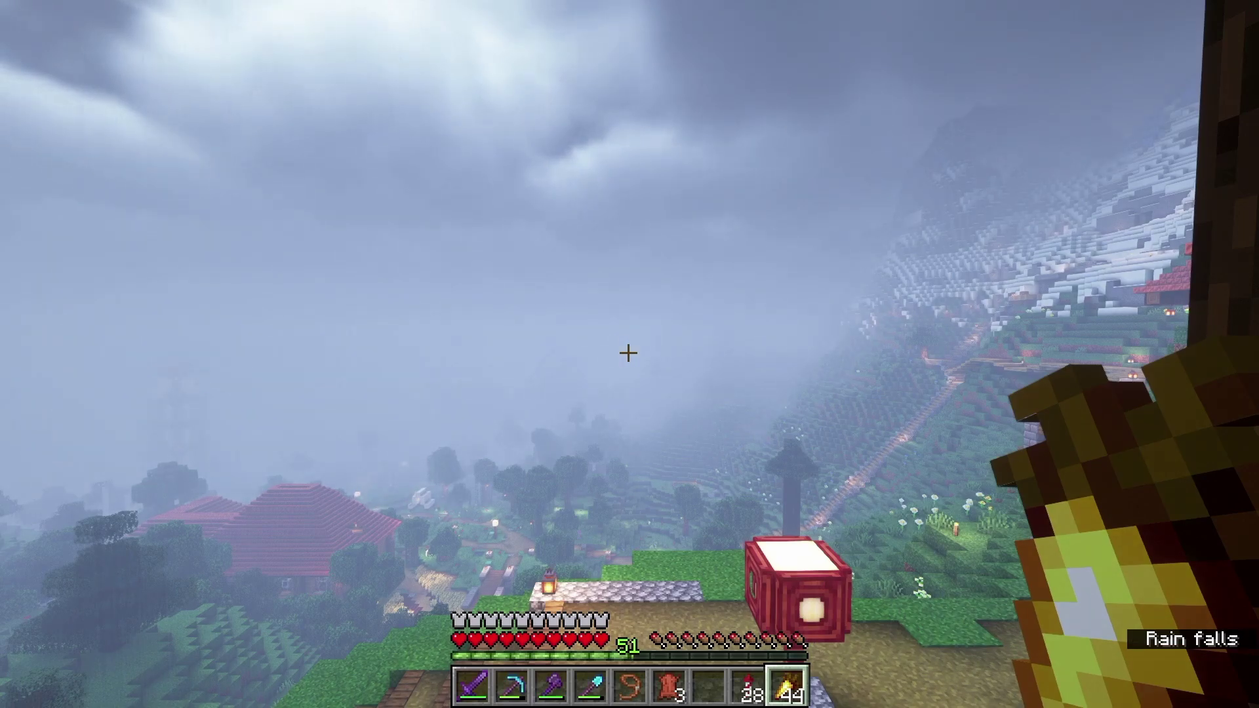
Switch to third person, glide over the rainy valley, and toggle the F3 debug screen to verify the shaders
key("F5")
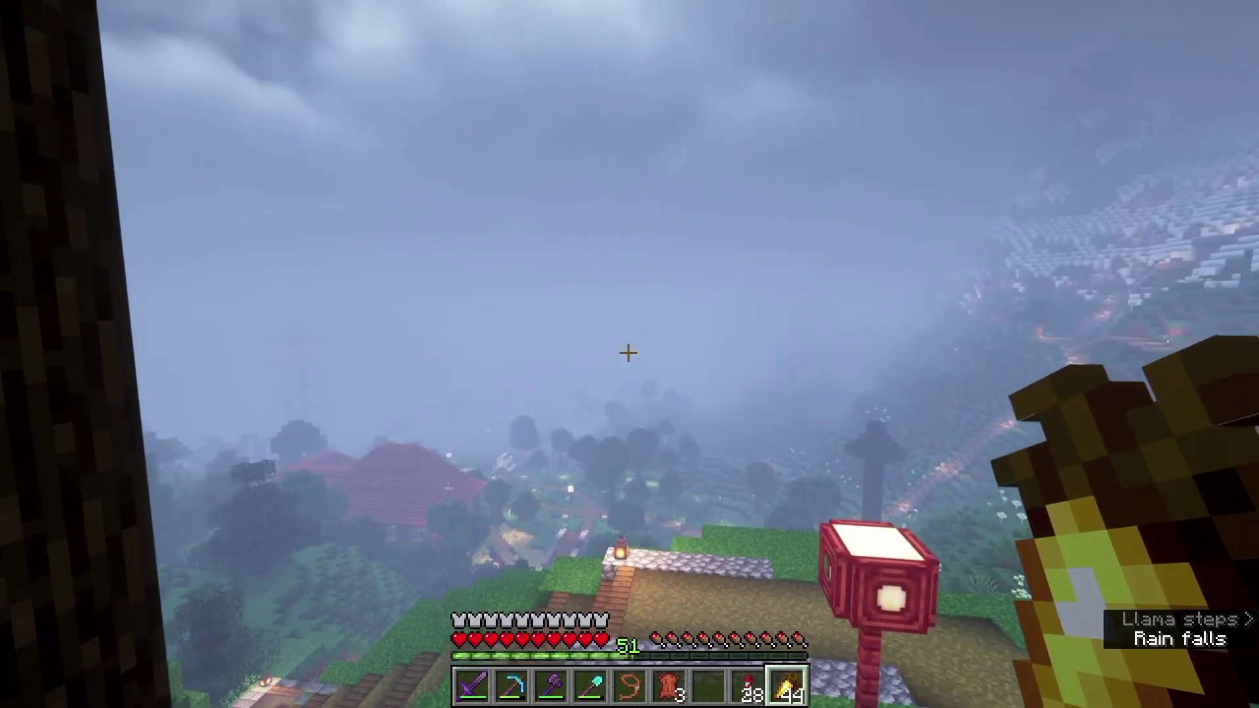
key("s")
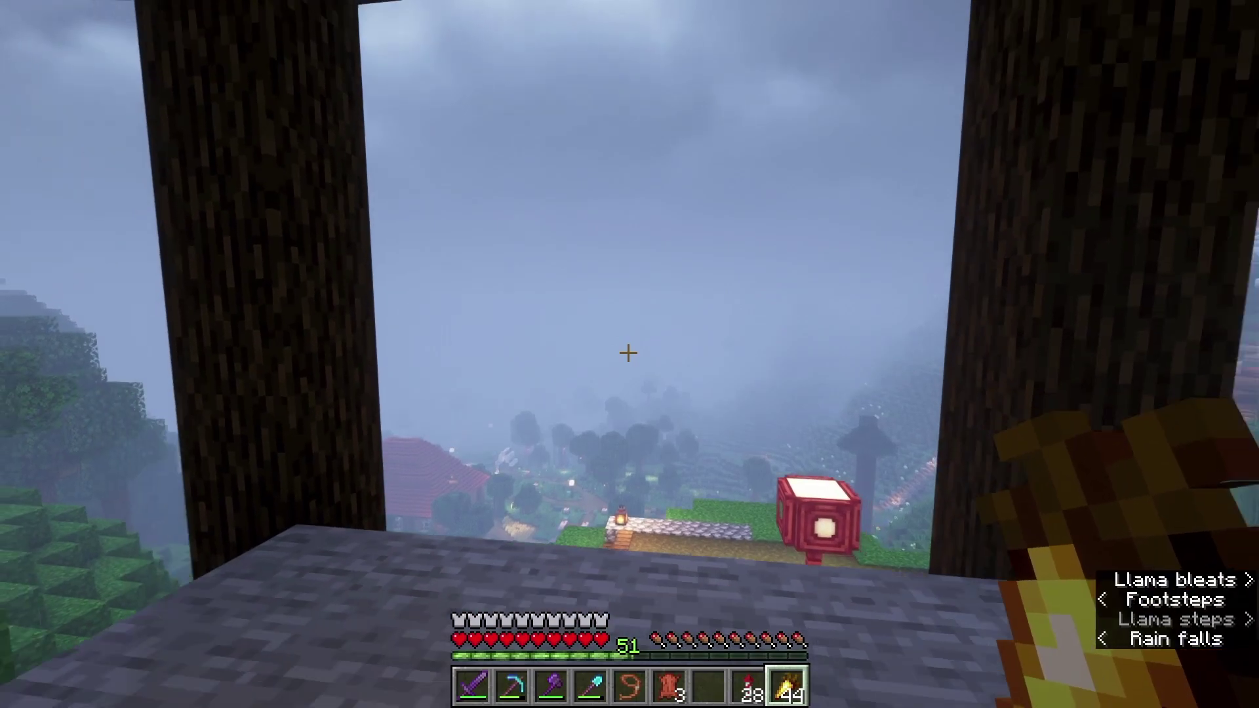
key("w")
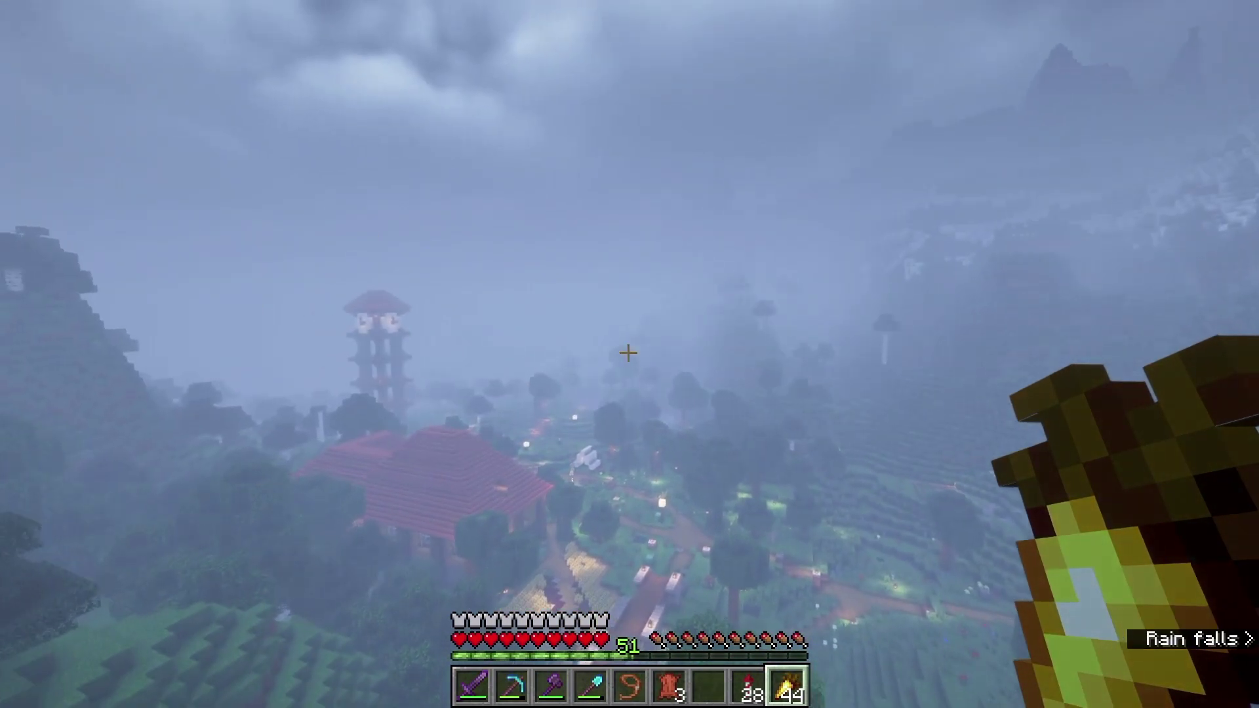
key("F3")
key("w")
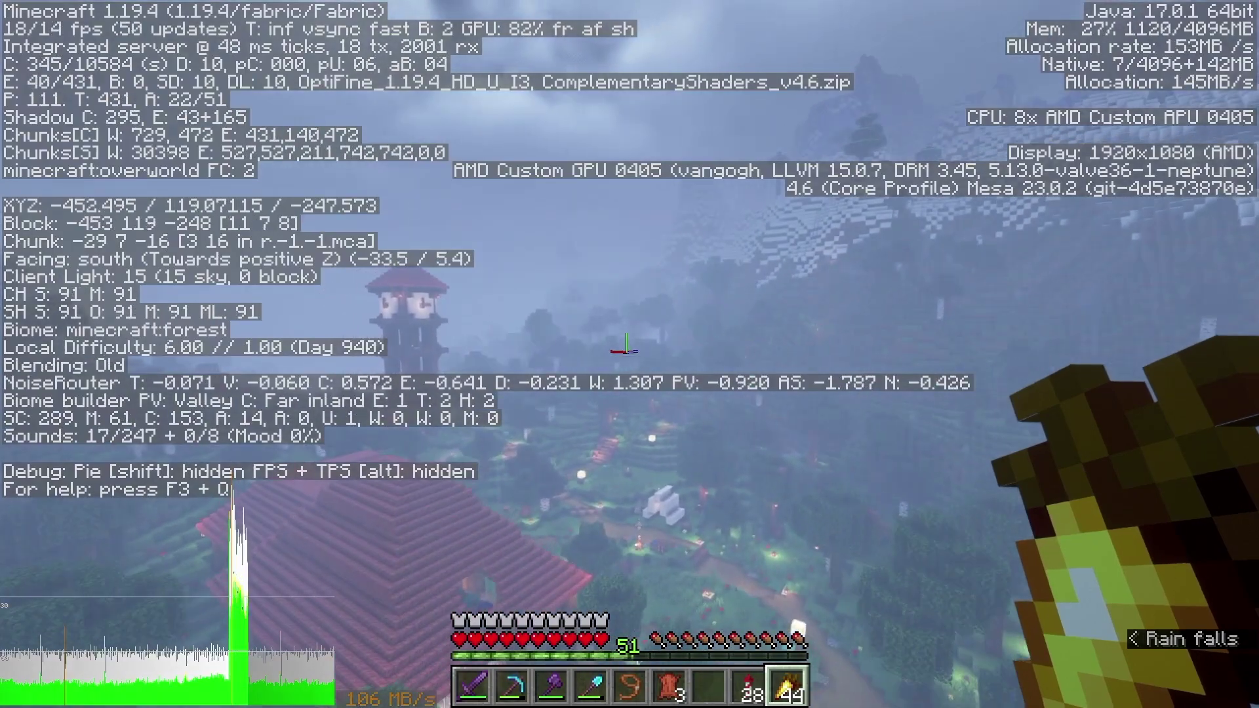
key("F3")
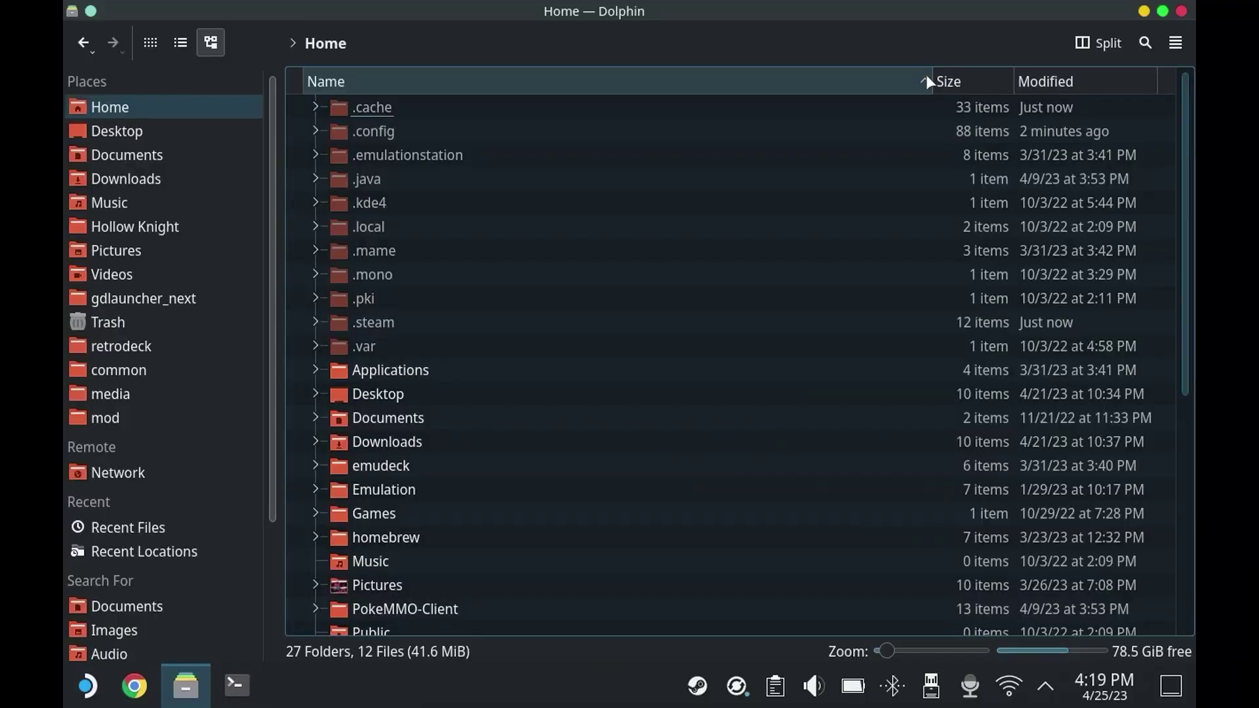
Browse .var/app/io.gdevs.GDLauncher/config to gdlauncher_next/instances/Fabric/saves and open the Avalon world
double_click(397, 351)
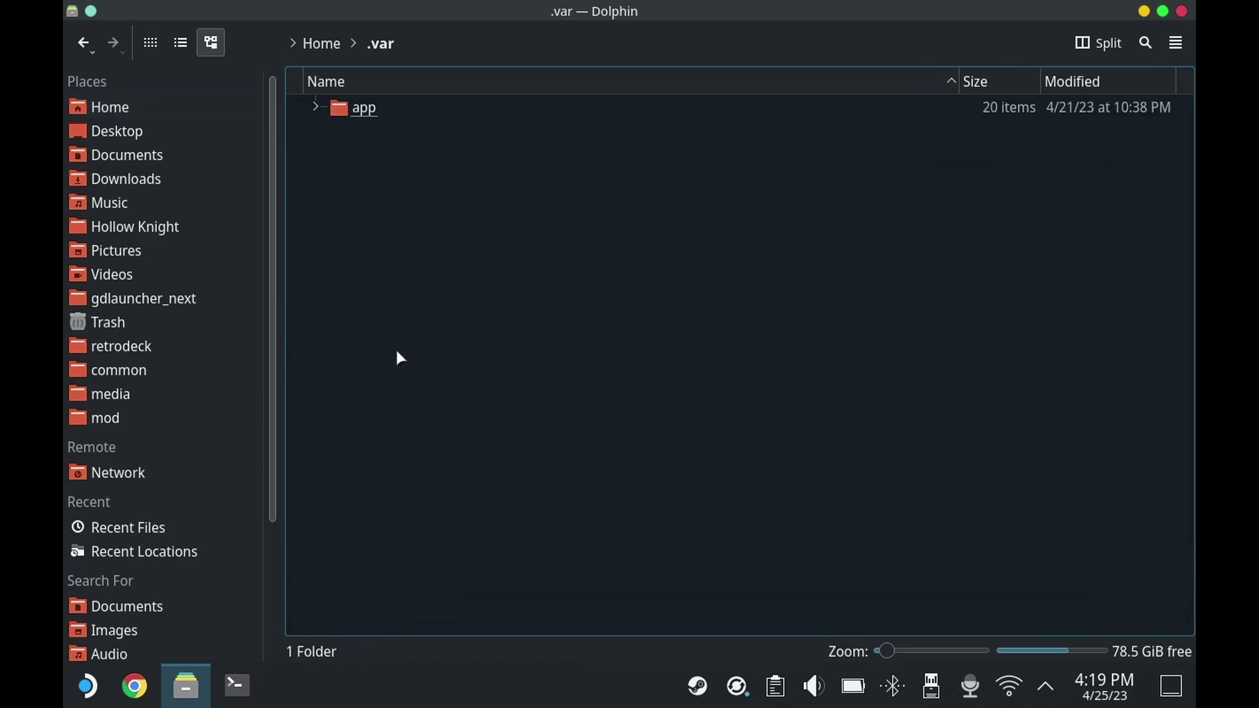
double_click(365, 112)
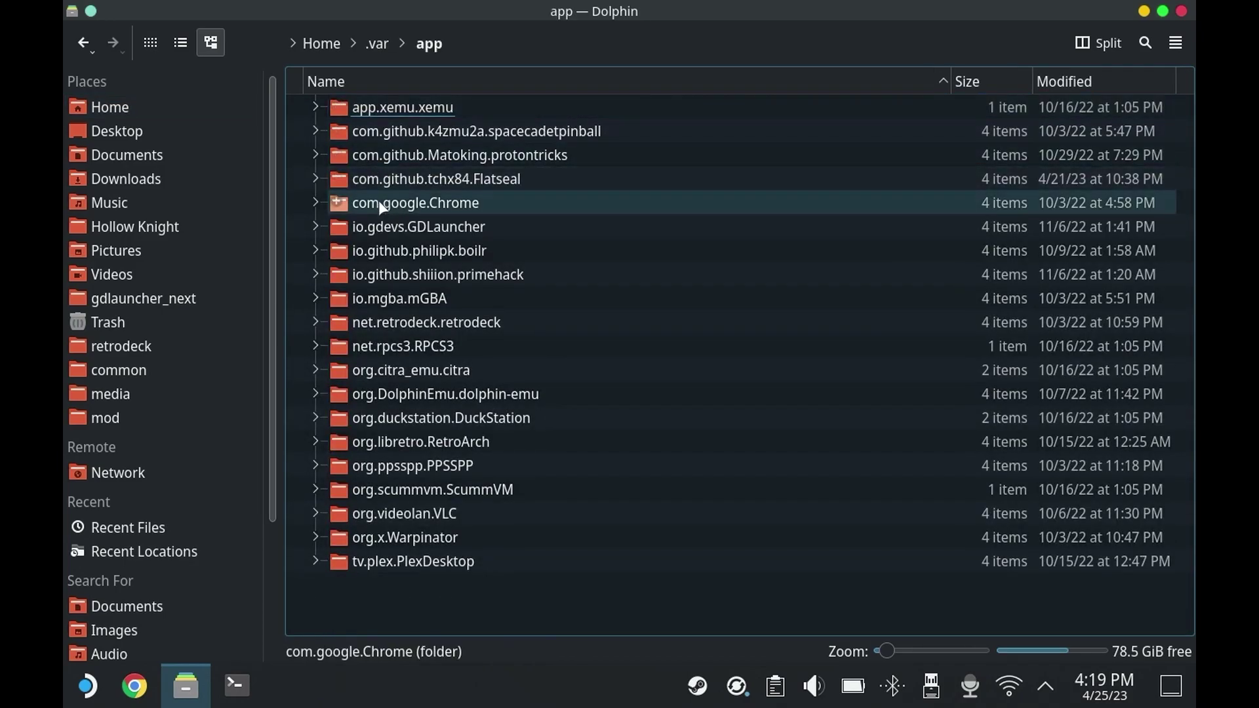
double_click(512, 226)
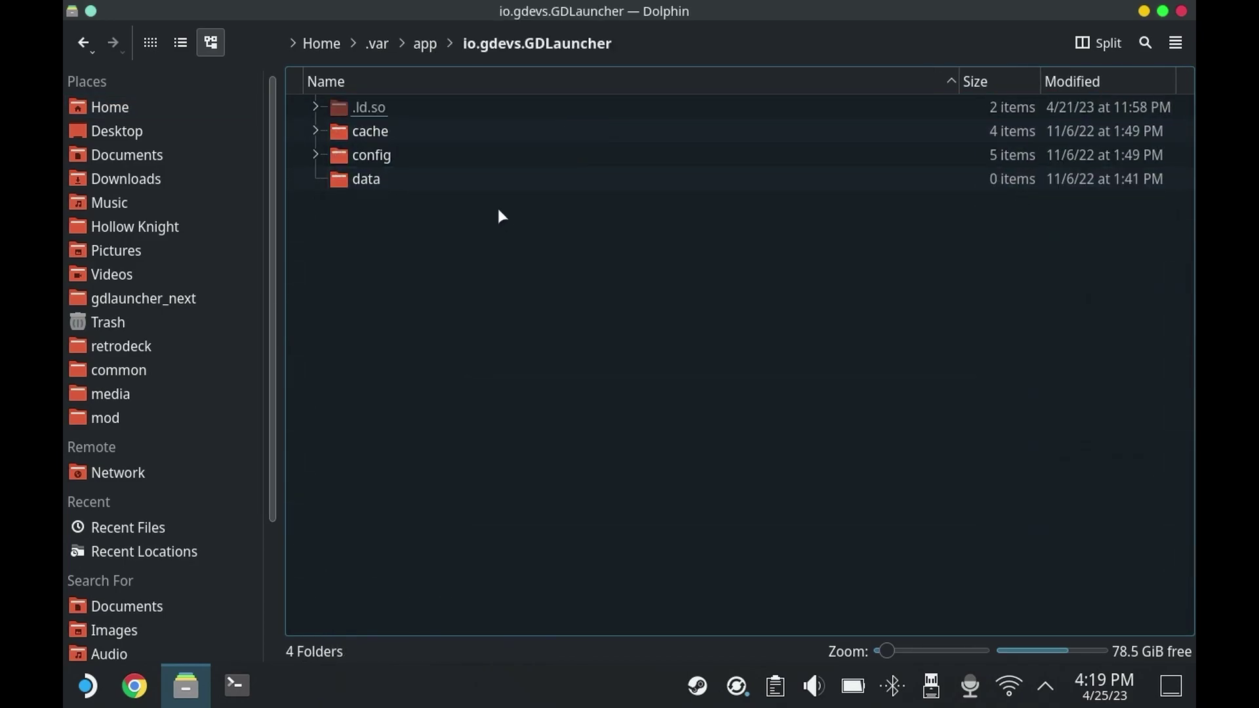
double_click(450, 155)
double_click(520, 131)
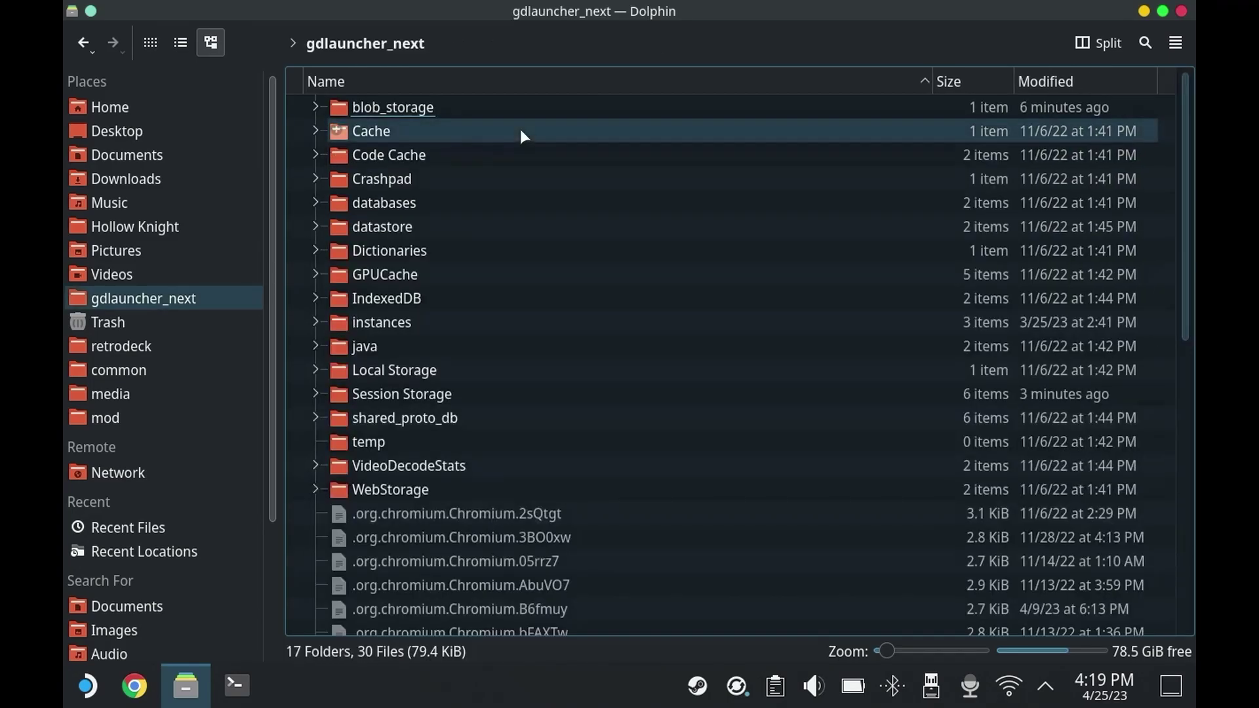
double_click(445, 324)
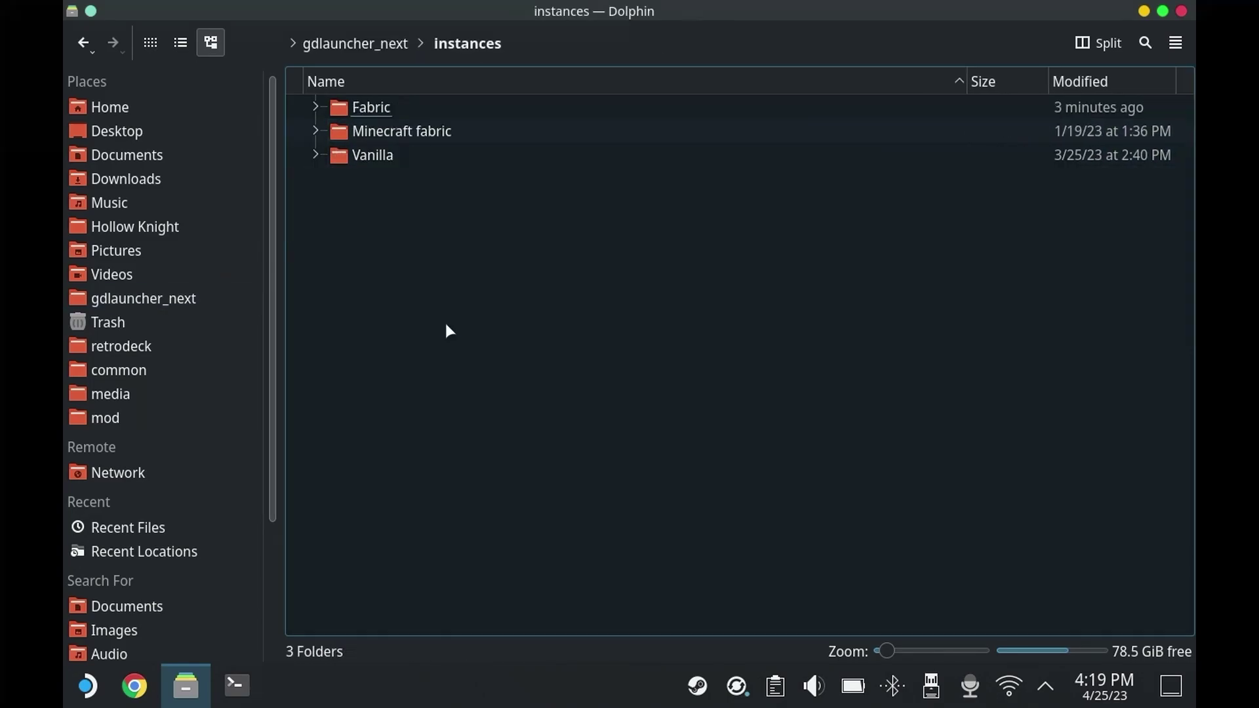
double_click(420, 105)
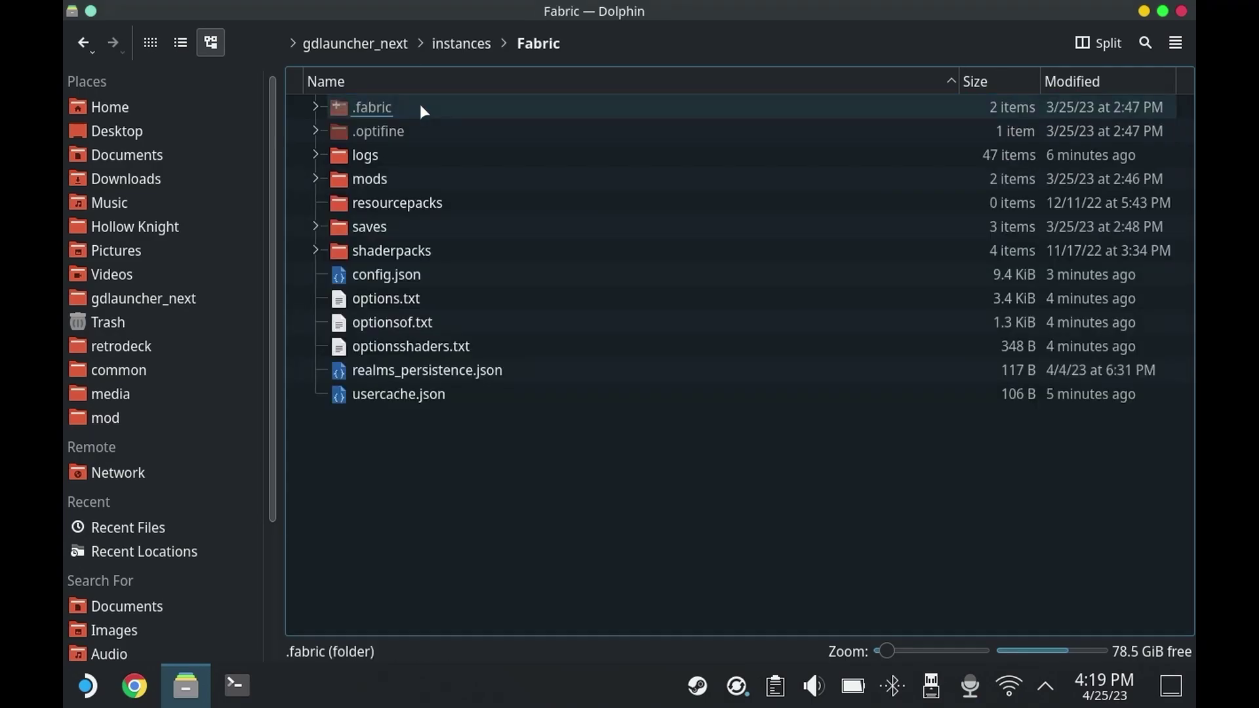
double_click(418, 227)
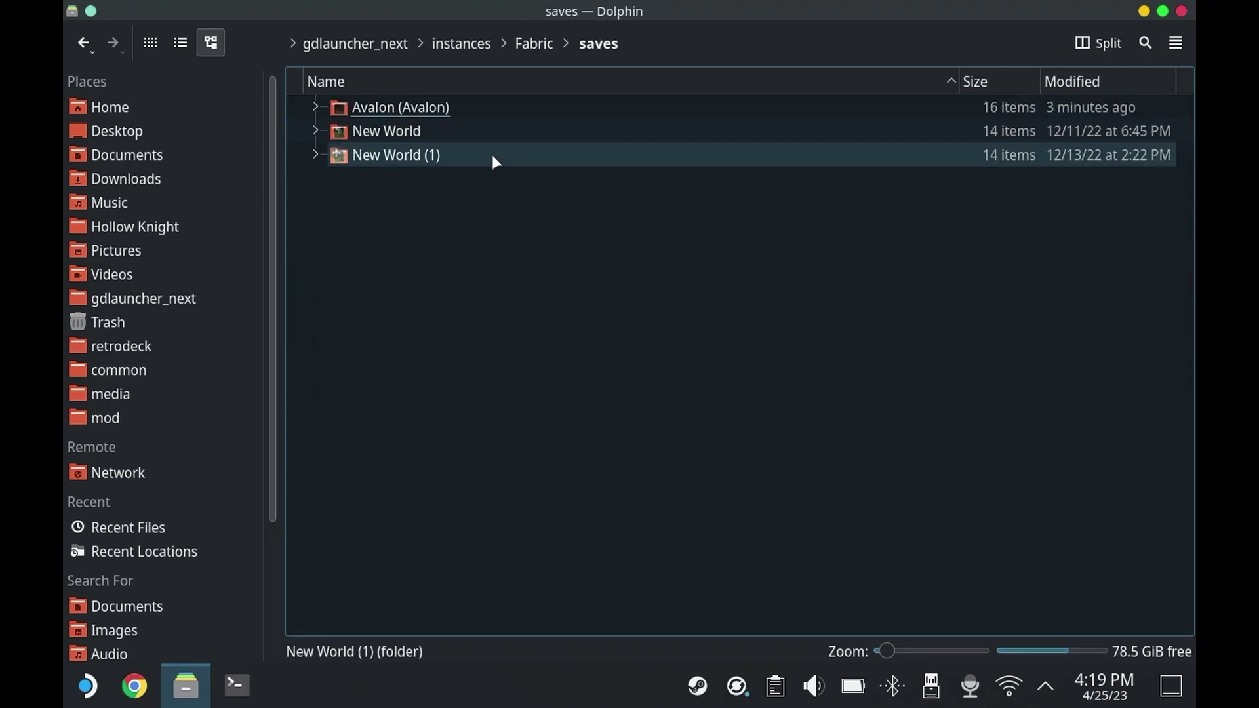
left_click(501, 107)
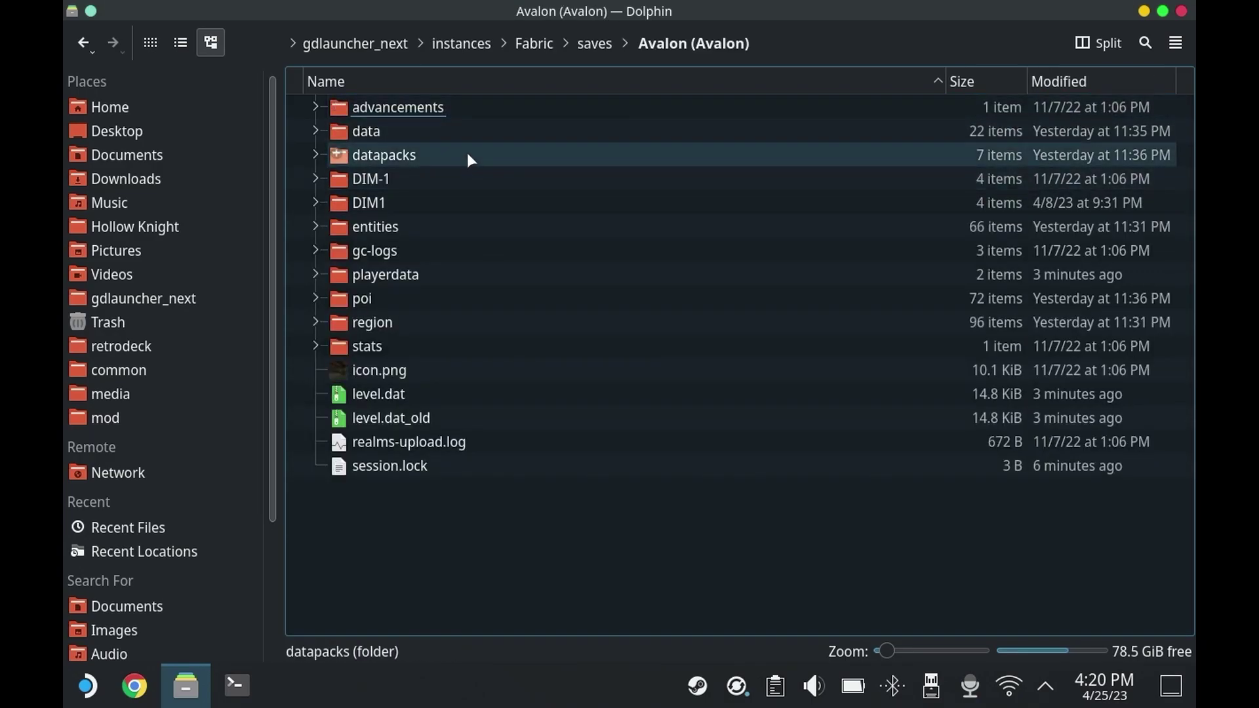